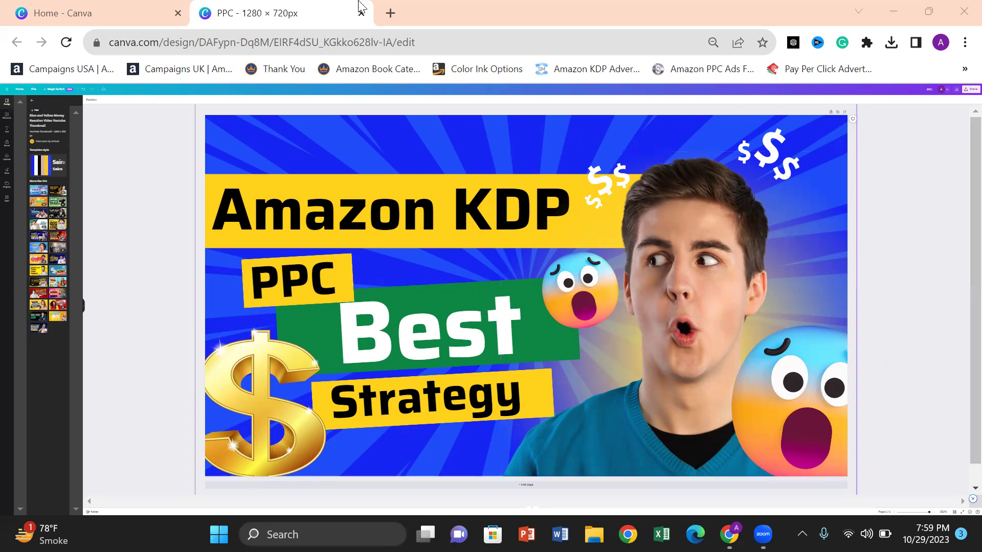
Open the bookmarked Amazon Ads USA campaigns in a new browser tab and start a new Sponsored Products campaign
left_click(392, 13)
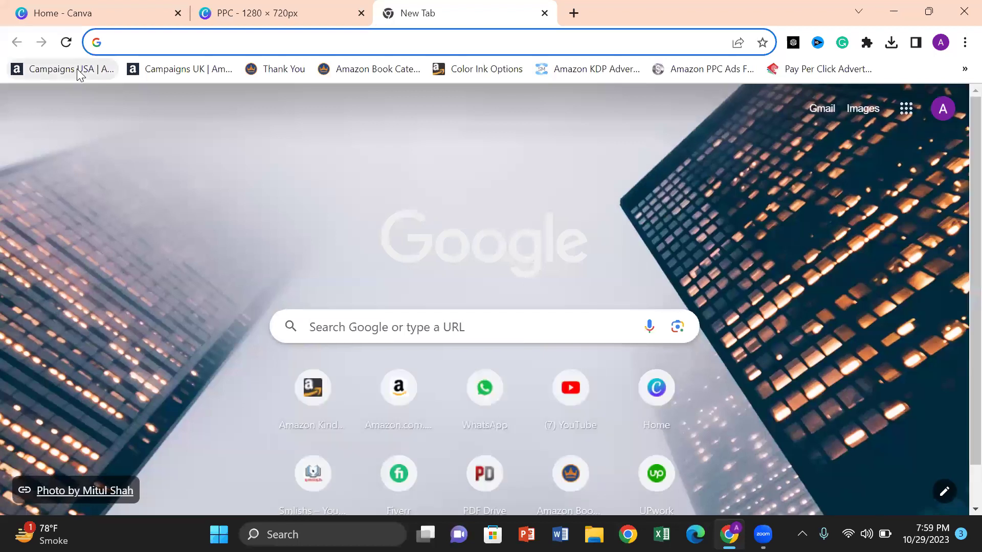
left_click(79, 72)
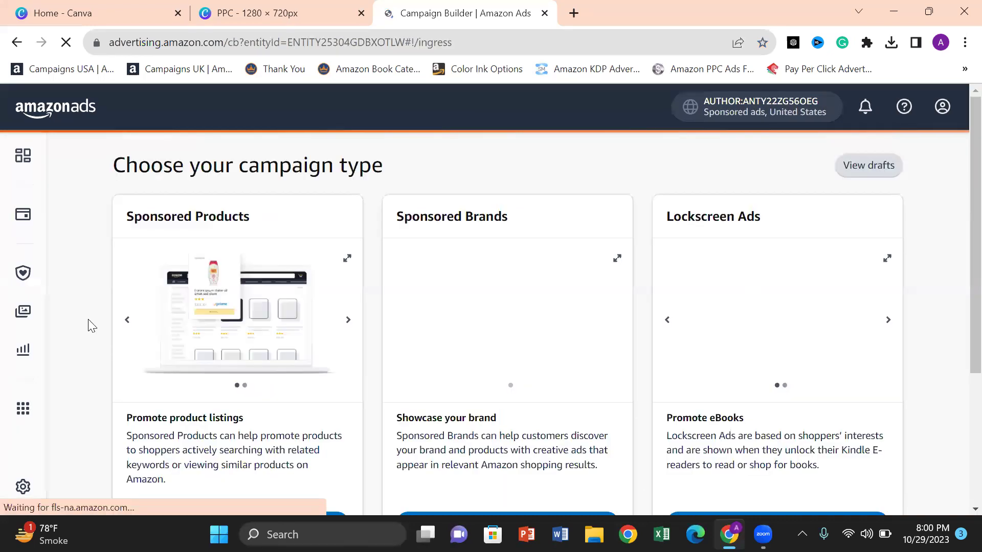
scroll(88, 319, "down", 2)
scroll(88, 319, "down", 1)
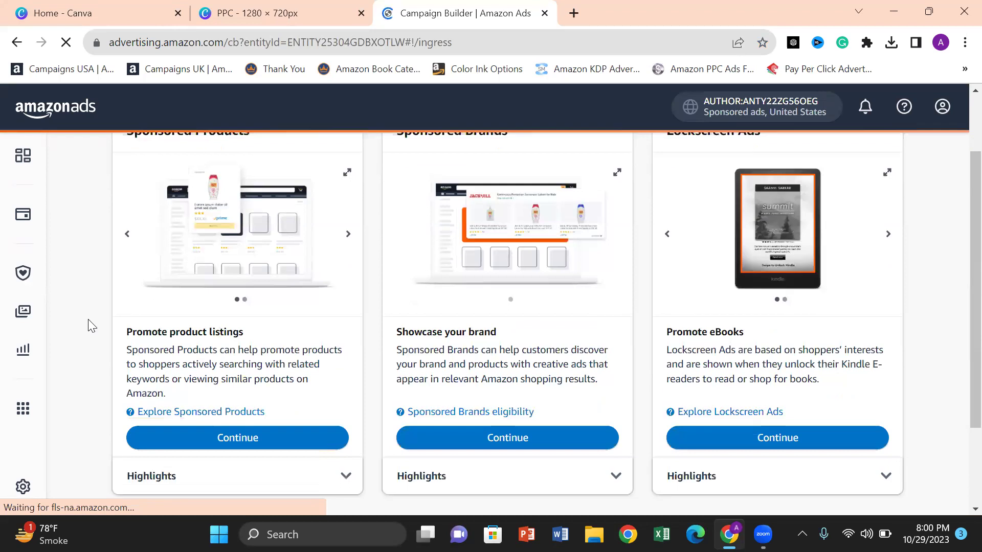
left_click(198, 410)
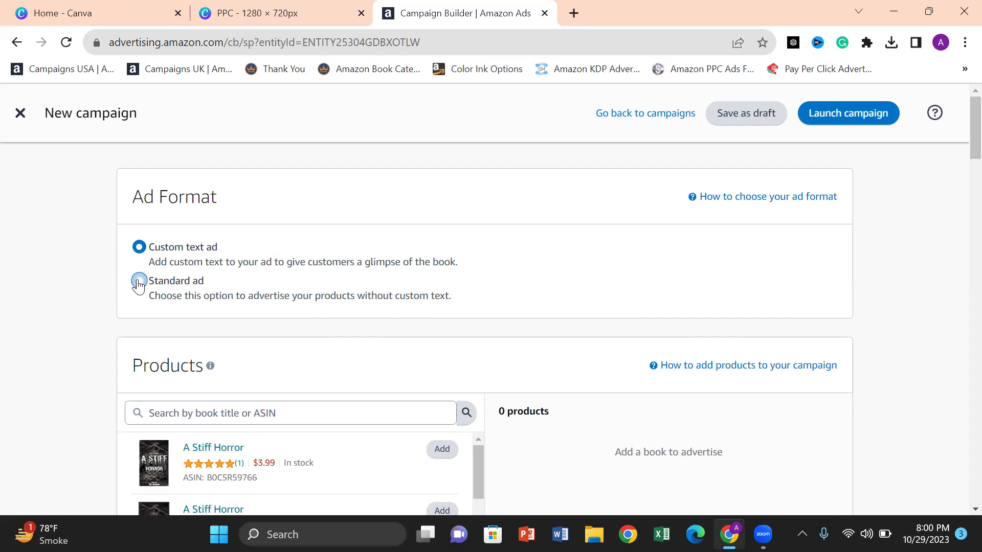
Choose the Standard ad format and add the first listed A Stiff Horror book to the campaign's products
left_click(139, 283)
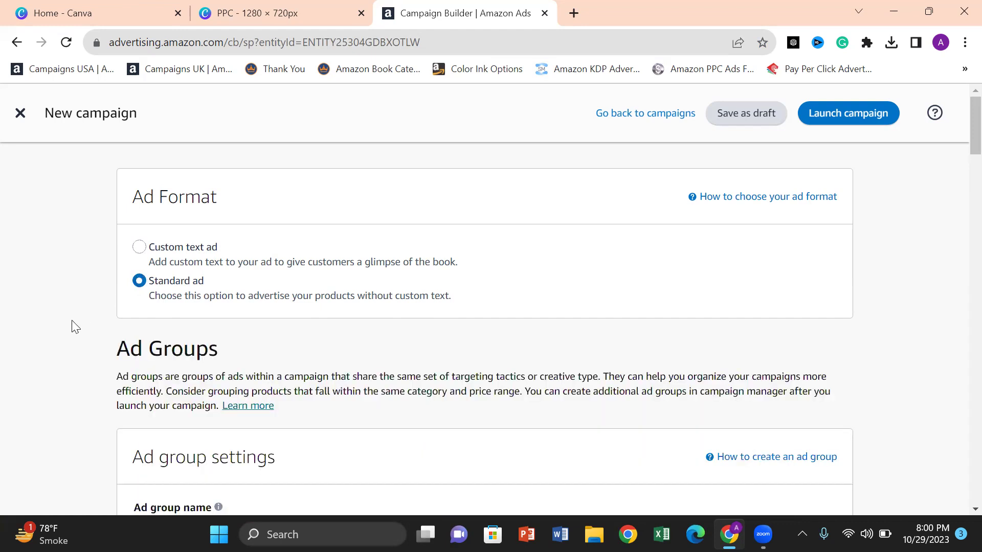
scroll(71, 320, "down", 3)
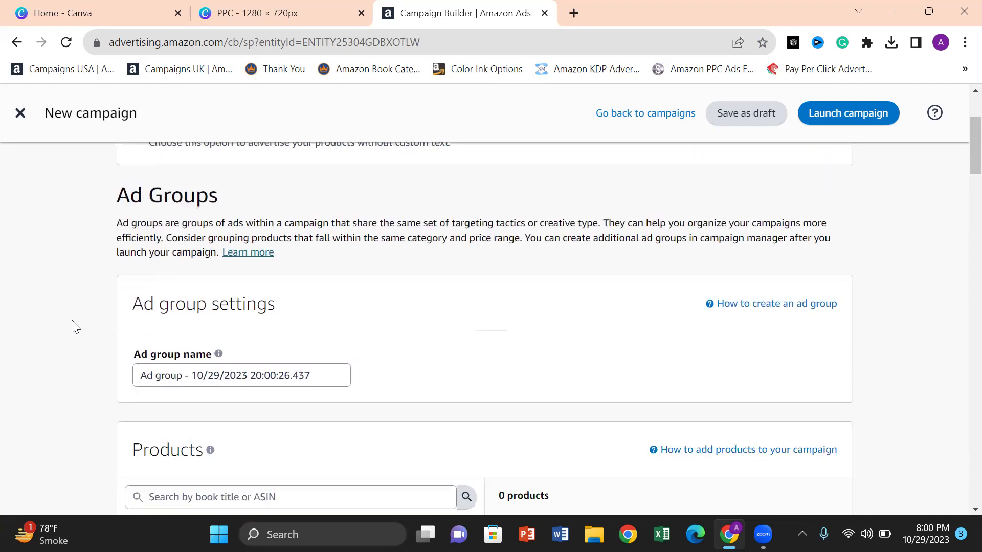
scroll(75, 326, "down", 1)
scroll(75, 326, "down", 2)
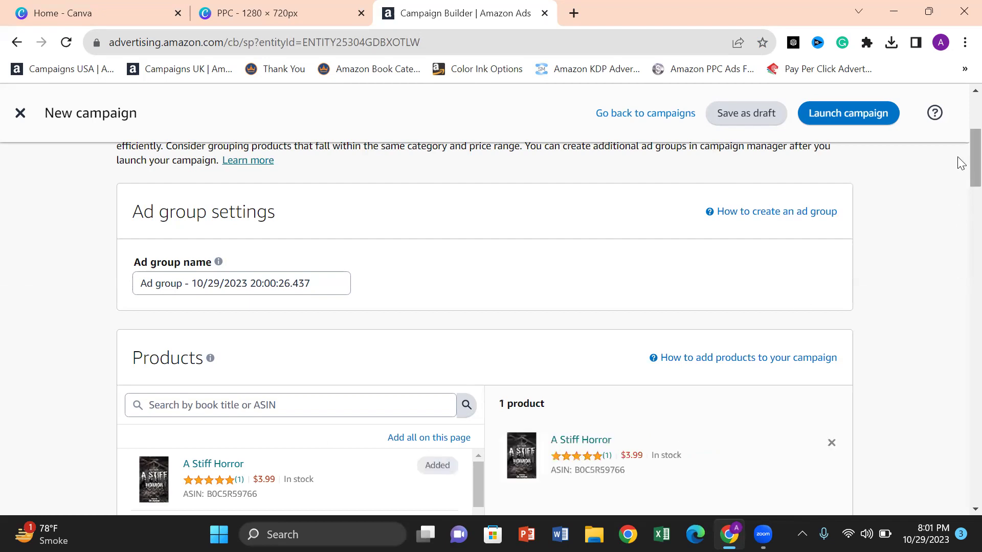
Rename the ad group as "horror 1"
double_click(320, 285)
left_click_drag(320, 285, 118, 284)
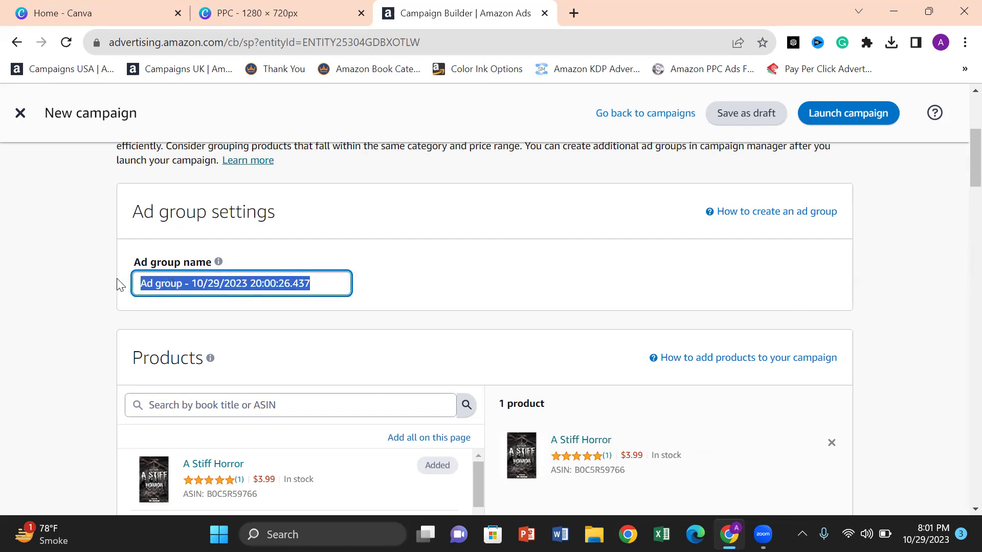
type("h")
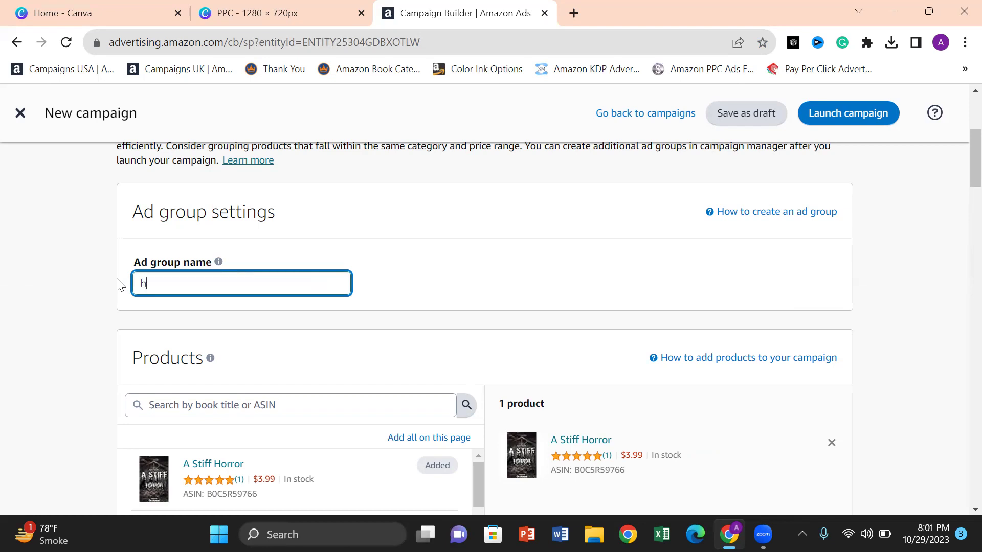
type("orror 1")
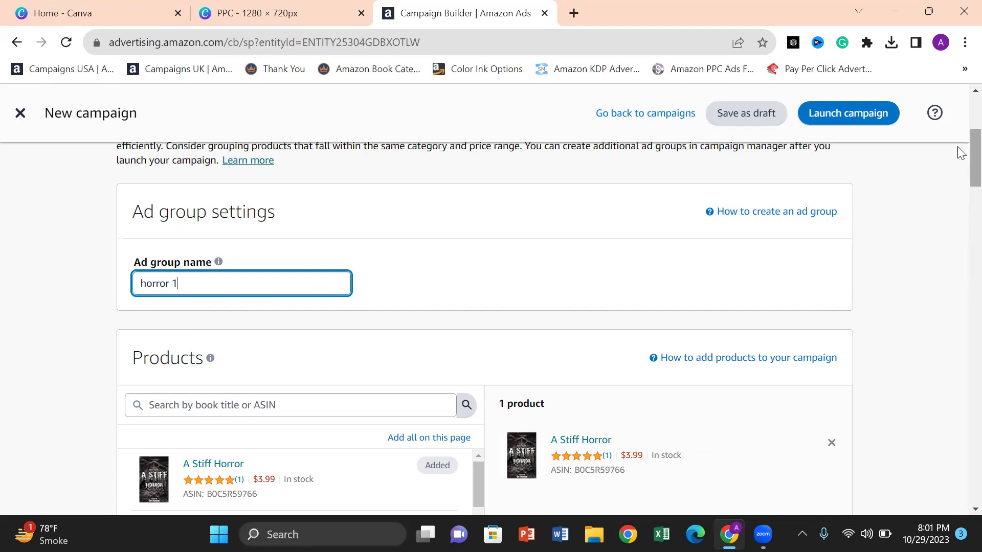
Set the campaign's targeting to Manual targeting
left_click_drag(960, 152, 959, 245)
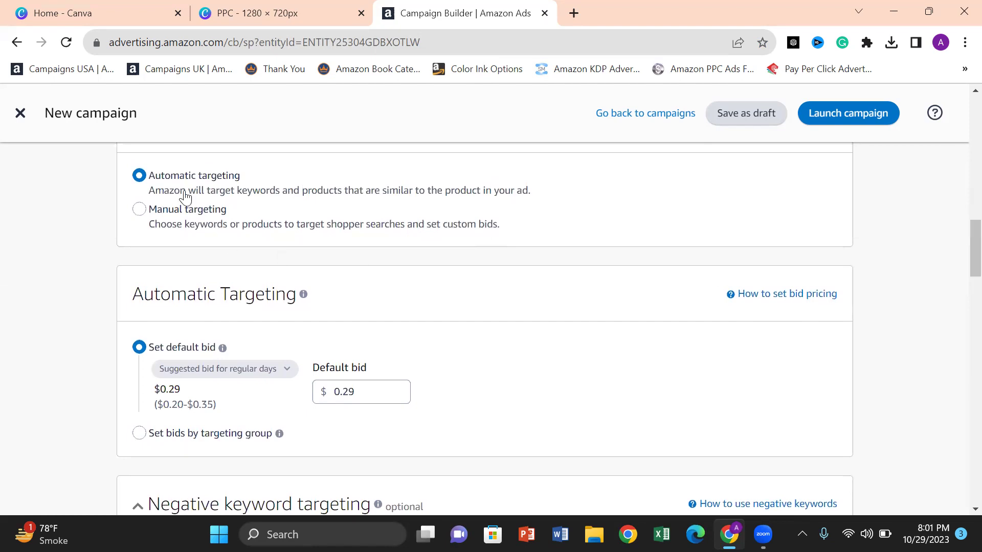
left_click(140, 209)
left_click(140, 209)
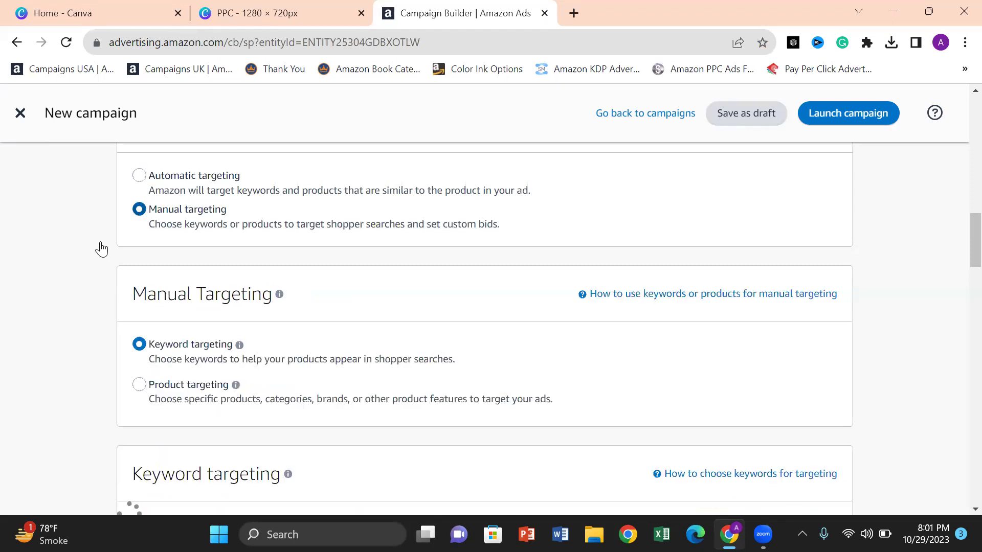
Switch the keyword targeting from suggested keywords to a manually entered list, keeping Broad, Phrase and Exact selected
scroll(61, 308, "down", 2)
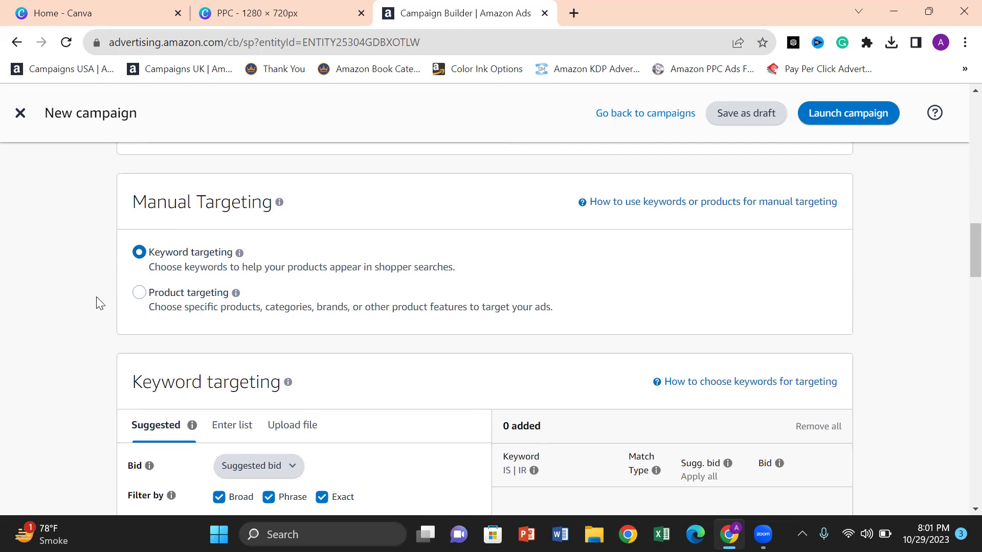
scroll(96, 296, "down", 3)
scroll(96, 297, "up", 1)
scroll(96, 296, "down", 3)
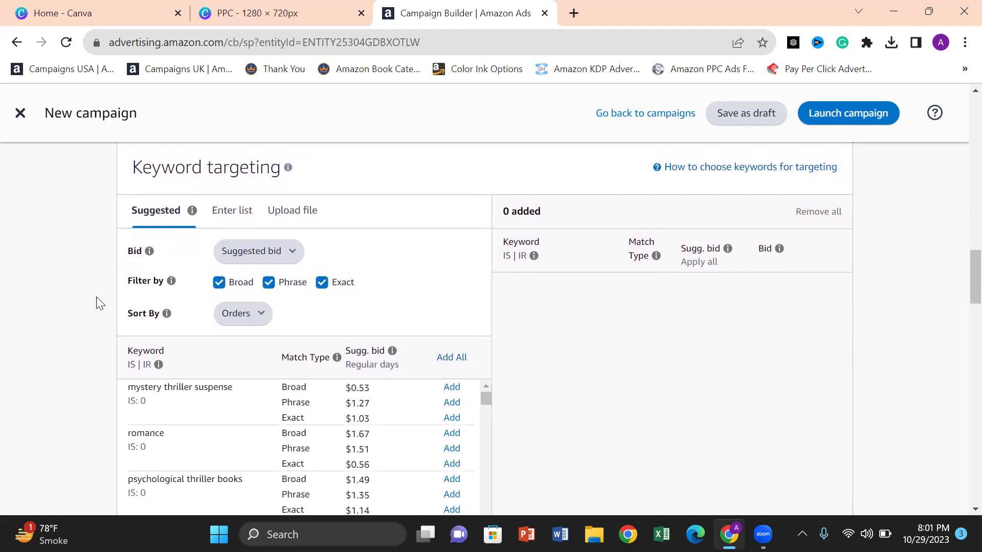
left_click(149, 220)
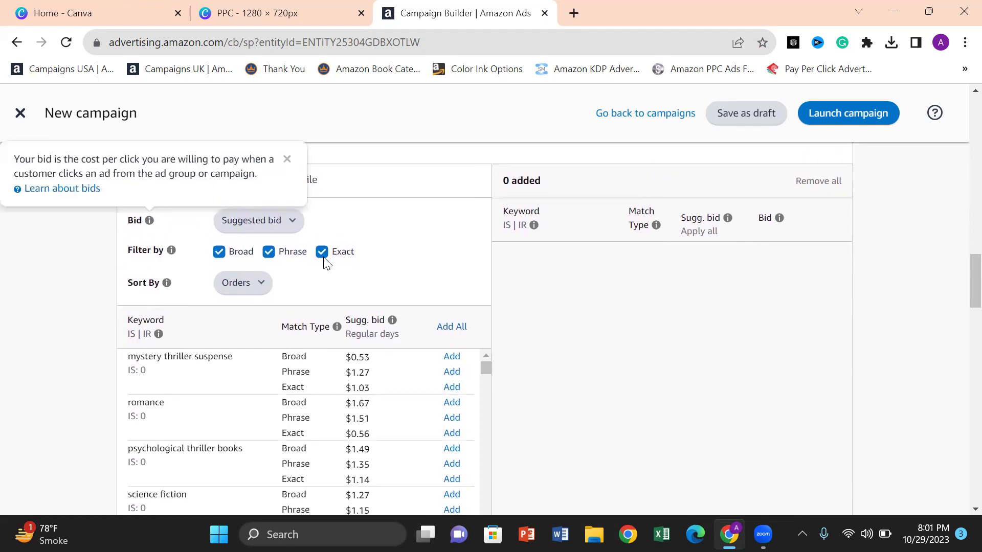
left_click(234, 186)
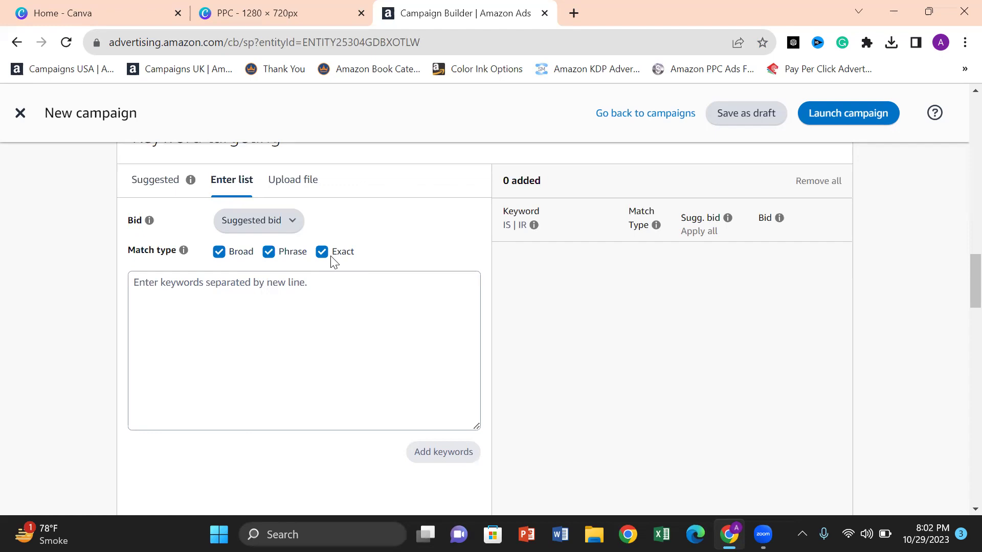
left_click(268, 253)
left_click(270, 253)
Enter the keywords "short story", "short story for kids" and "short kids story" on separate lines
left_click(235, 285)
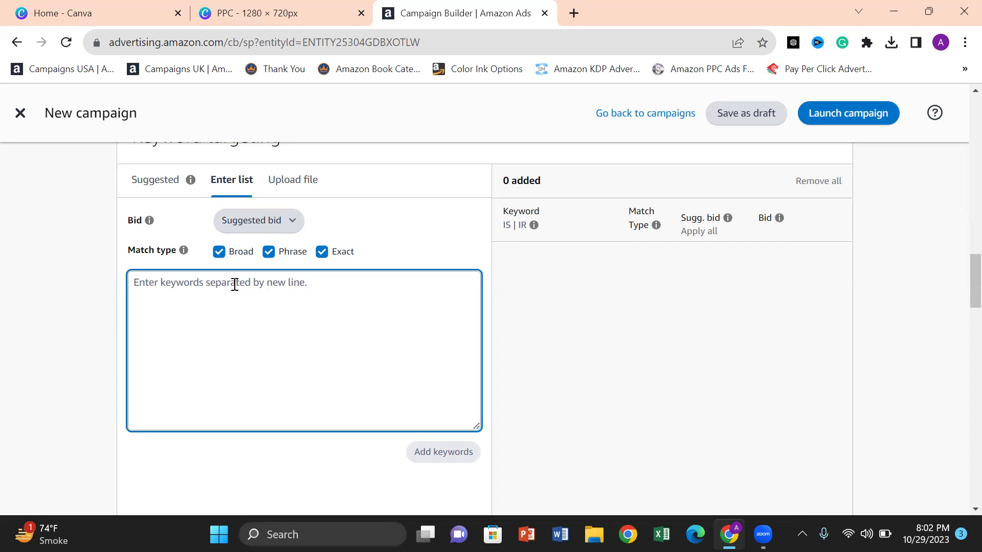
type("shor")
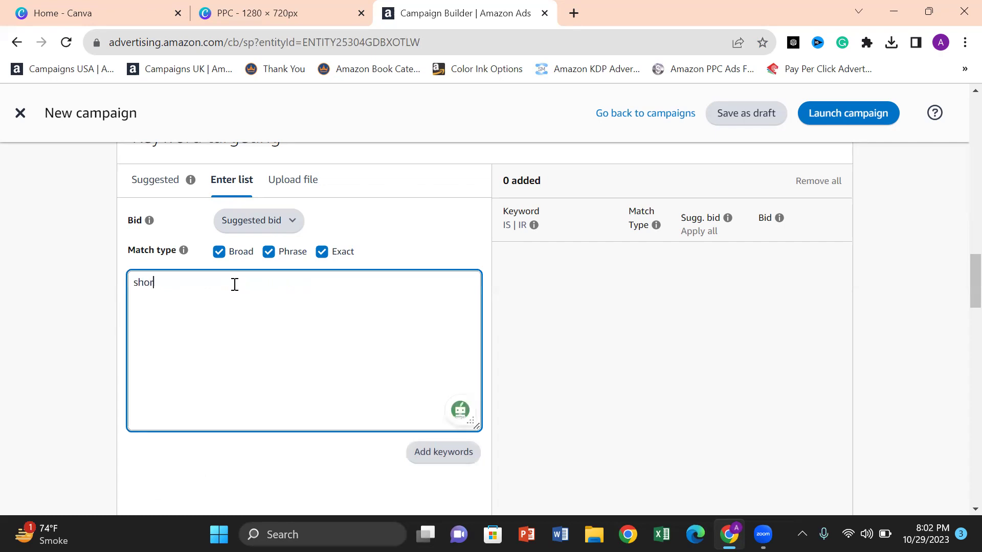
type("t story")
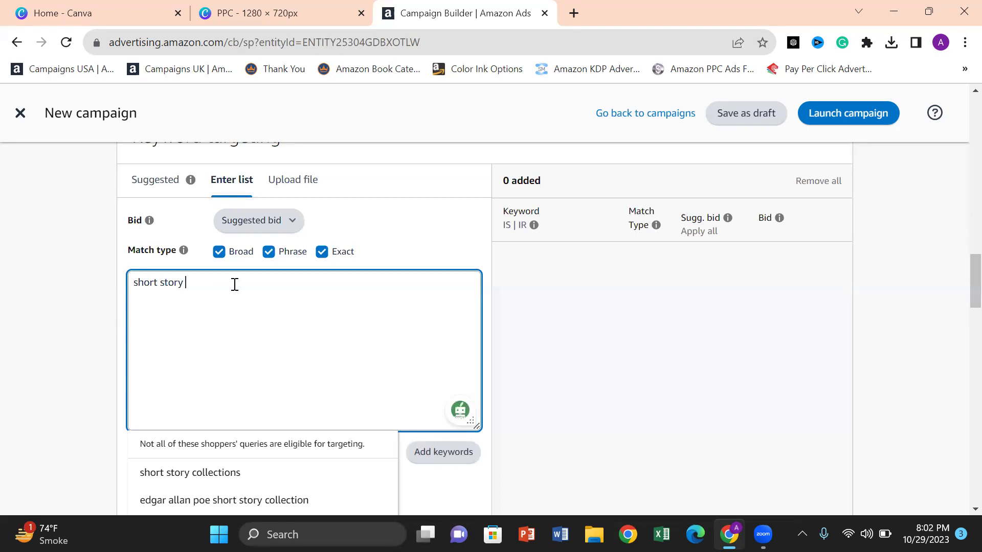
key("Return")
type("short ")
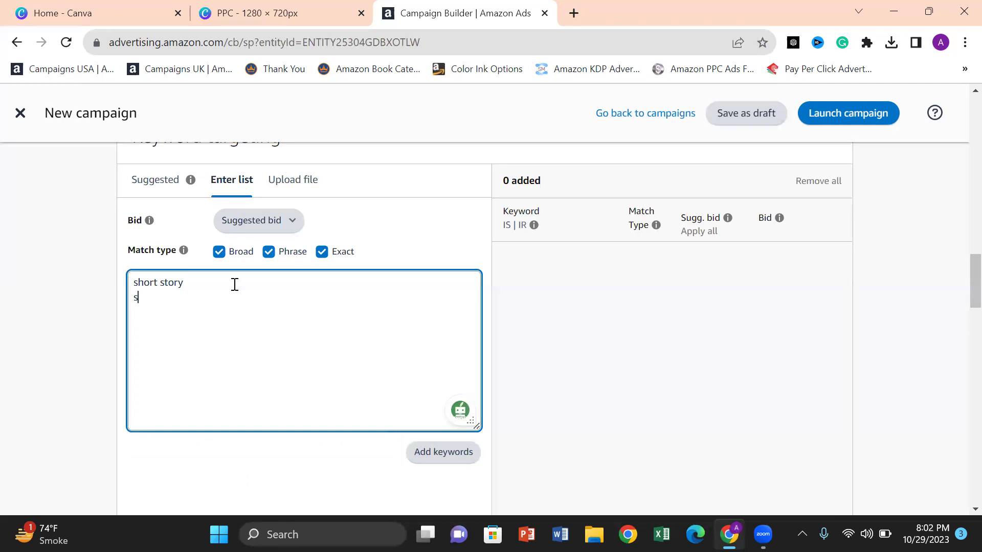
type("story for kids")
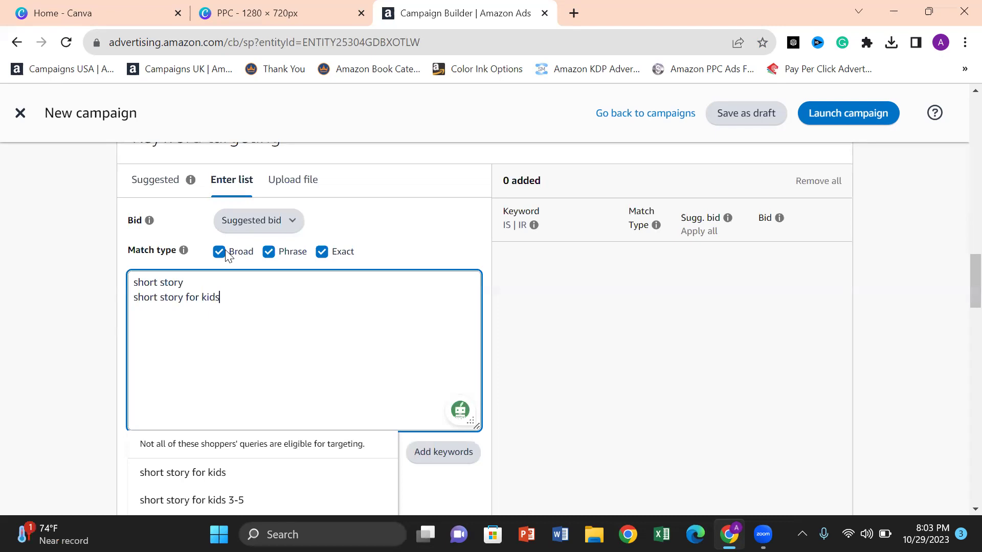
key("Return")
type("sh")
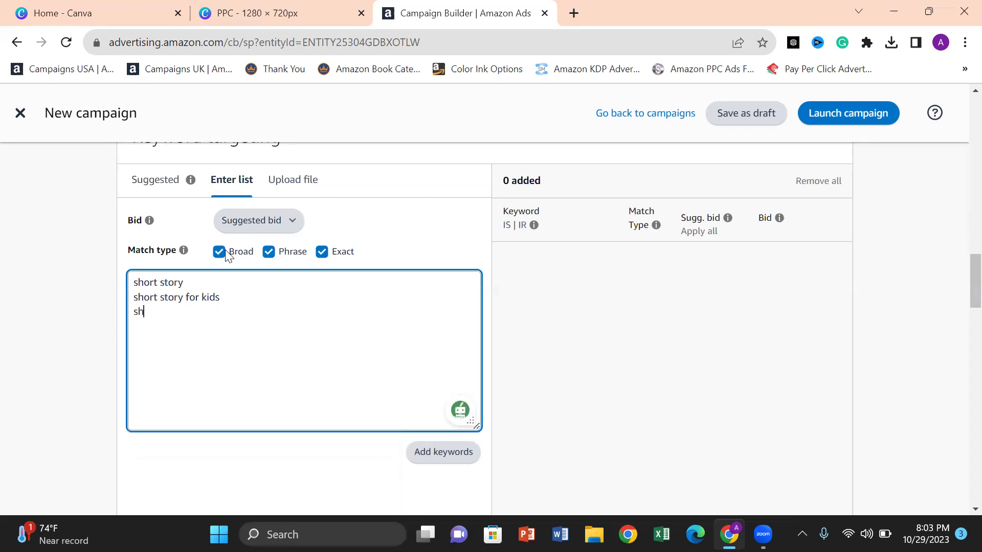
type("ort kids story")
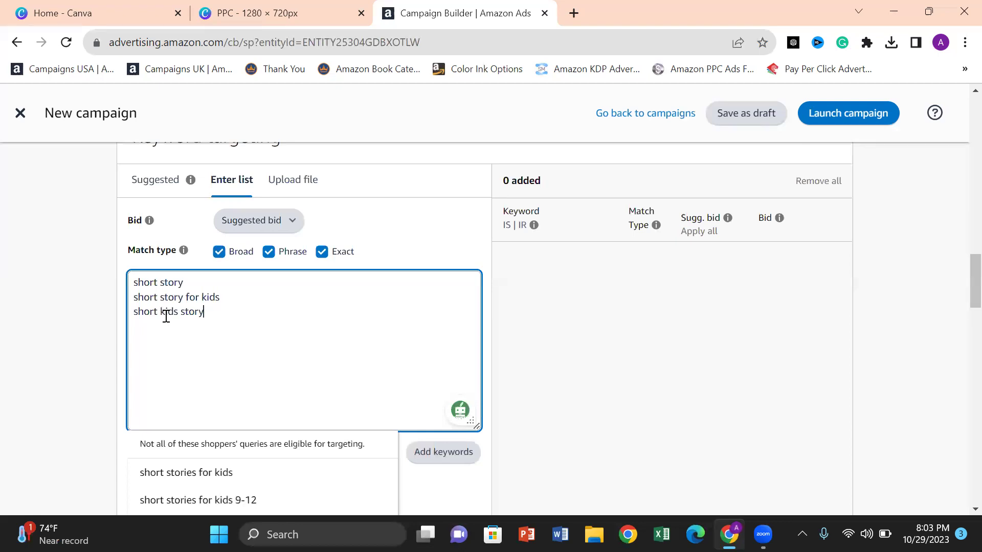
Clear all three short story keywords from the keyword list
left_click_drag(178, 311, 162, 311)
left_click(210, 313)
left_click_drag(210, 313, 137, 275)
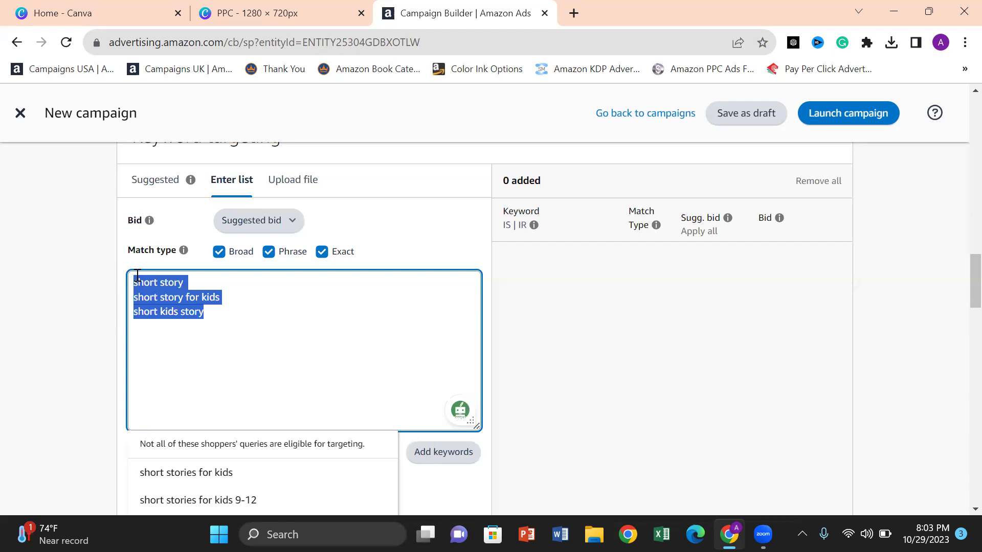
key("ctrl+x")
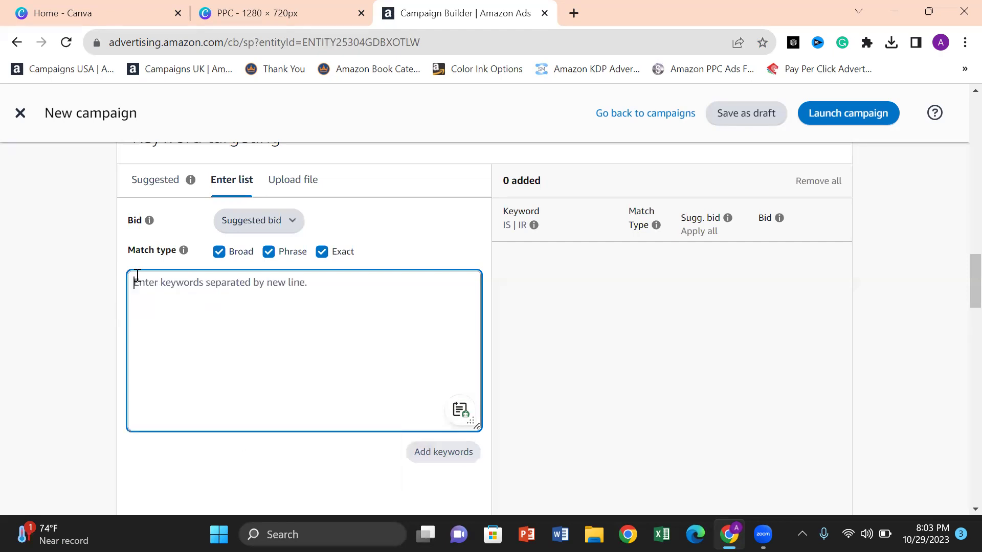
Limit the match type to Phrase and add the keywords "novel" and "horror" to the targeting
left_click(219, 253)
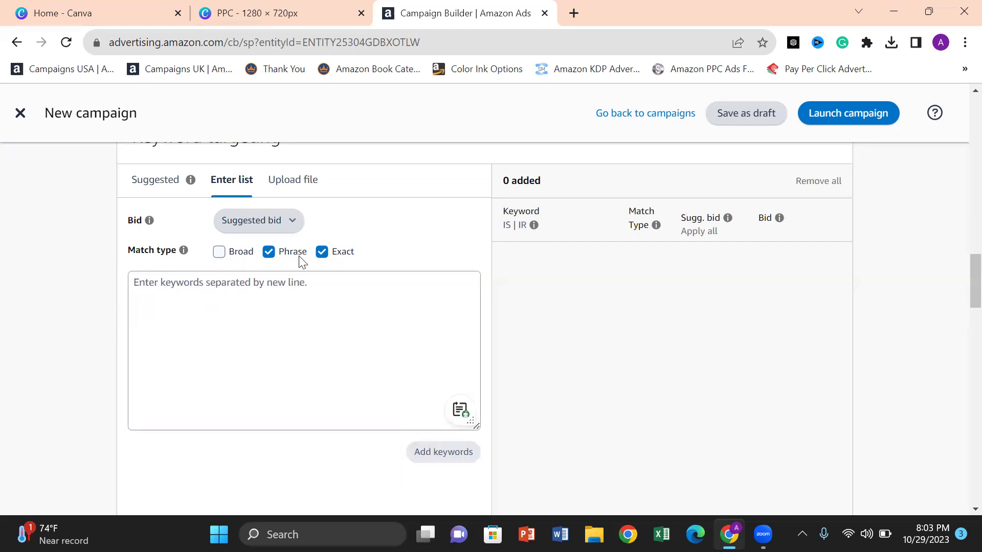
left_click(322, 252)
left_click(184, 286)
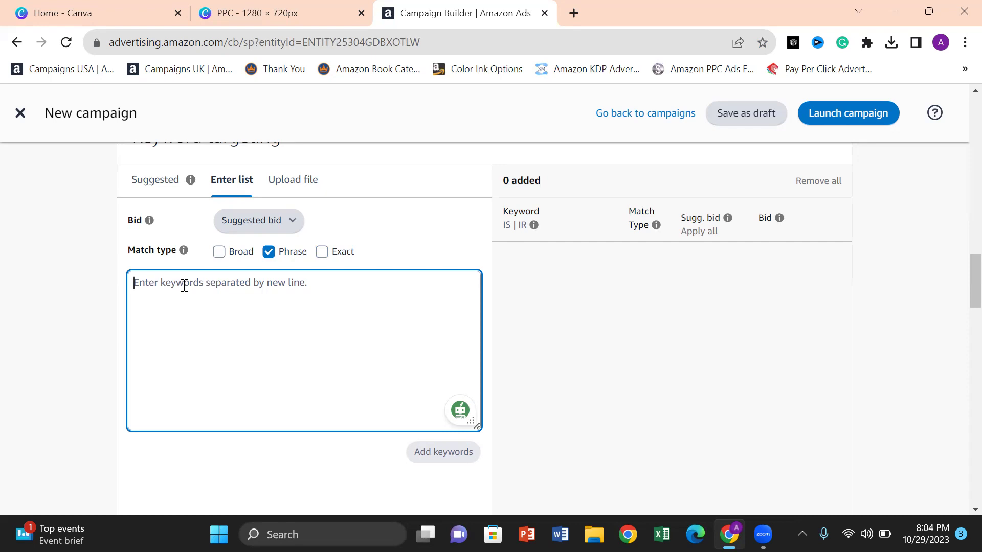
type("novel")
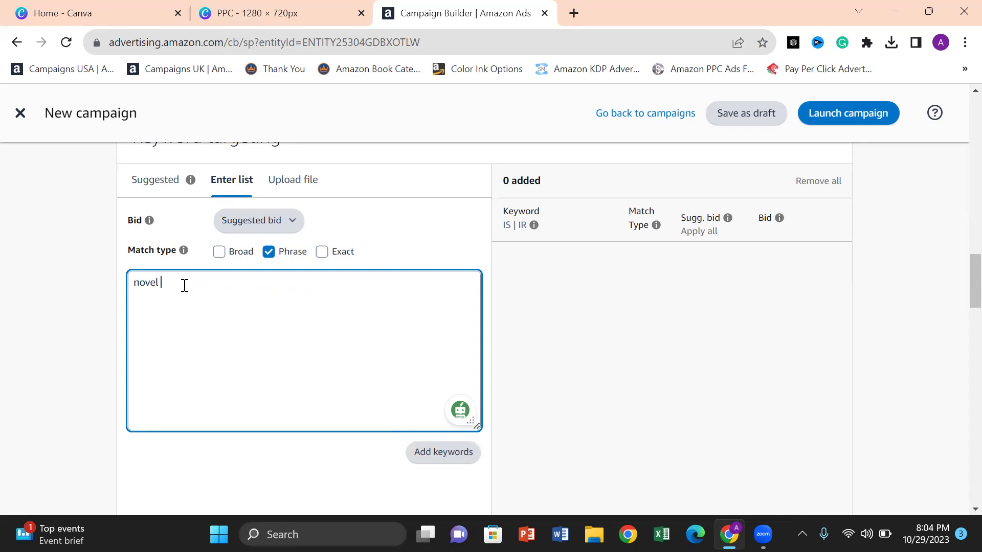
key("Return")
type("horror")
key("Return")
left_click(442, 455)
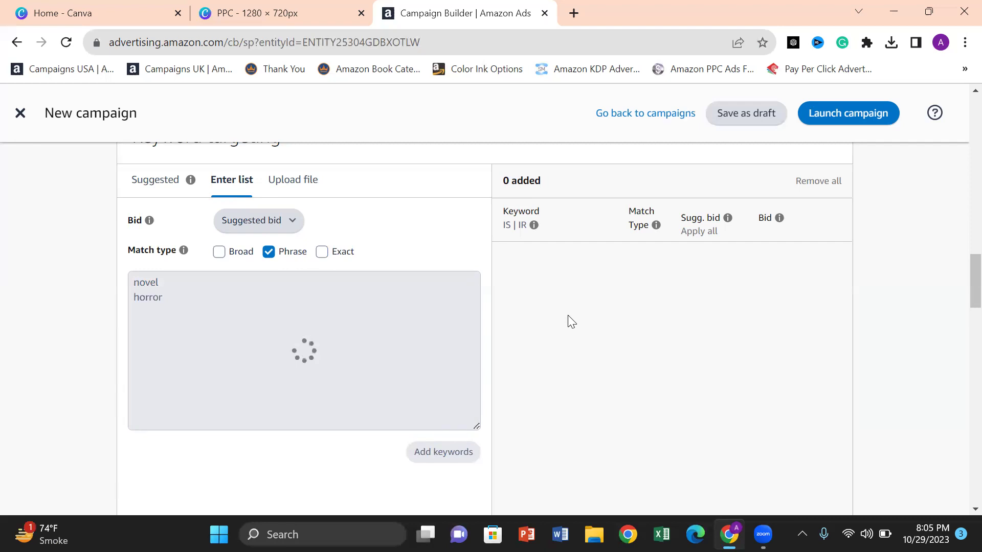
Open amazon.com in a new browser tab, search for "coloring book" and look through the results
left_click(573, 13)
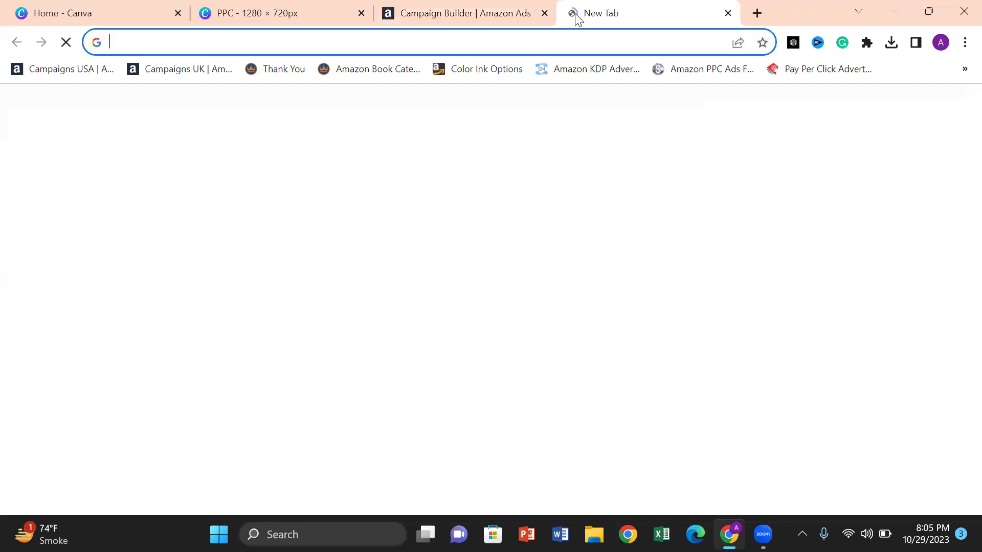
type("a")
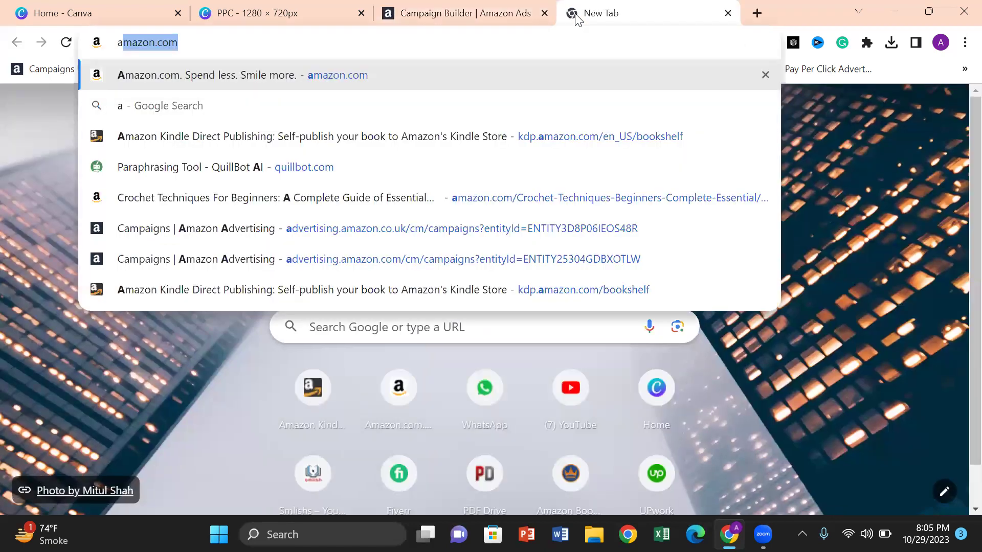
key("Return")
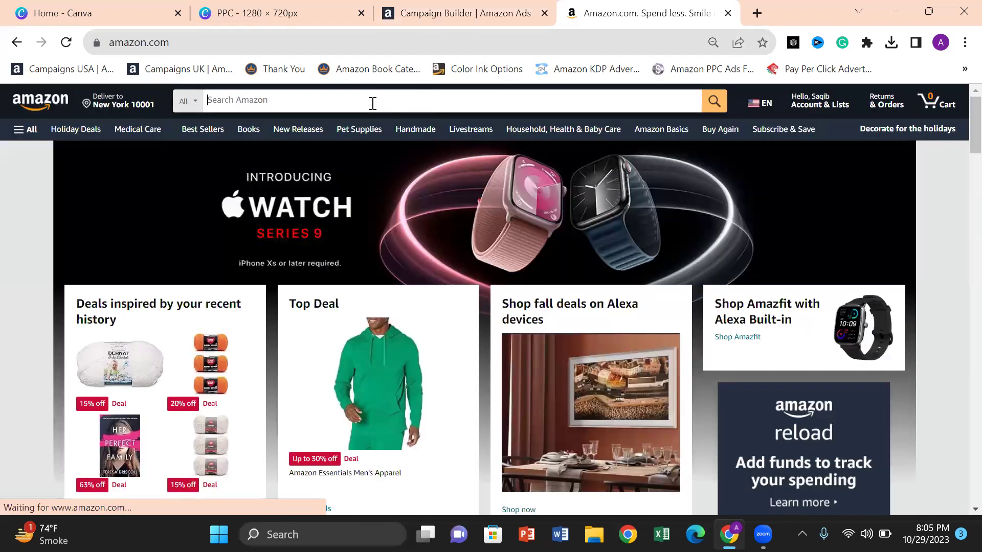
left_click(373, 104)
type("color")
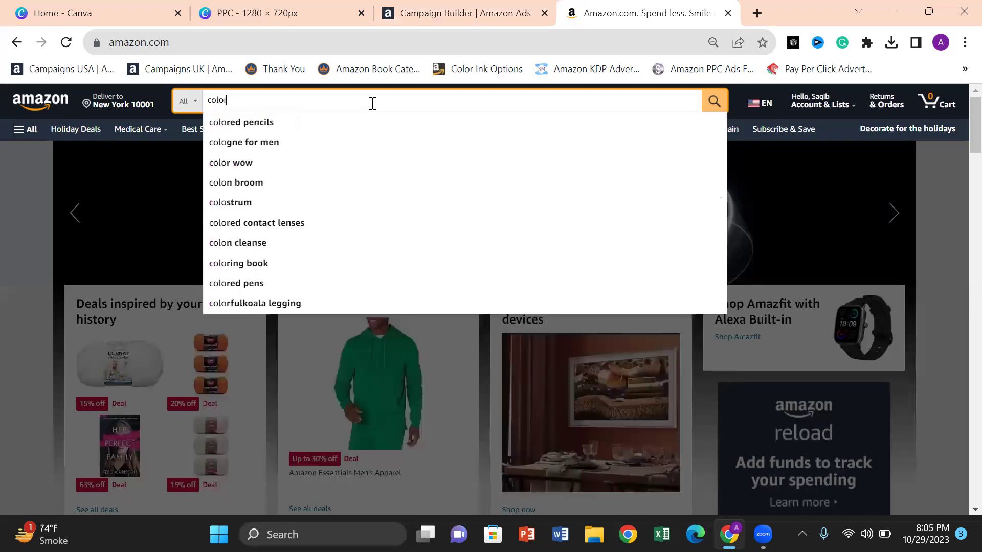
type("ing")
left_click(256, 123)
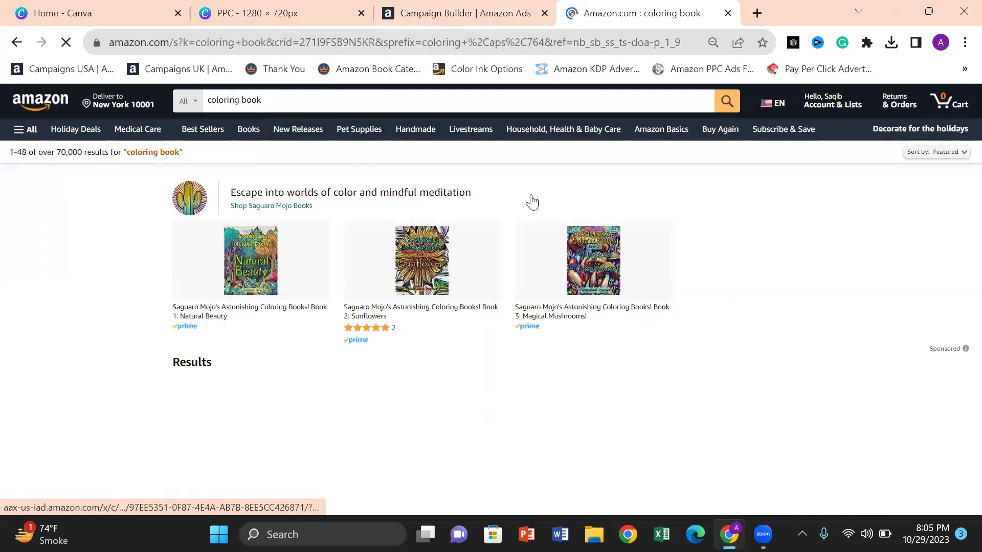
scroll(532, 202, "down", 1)
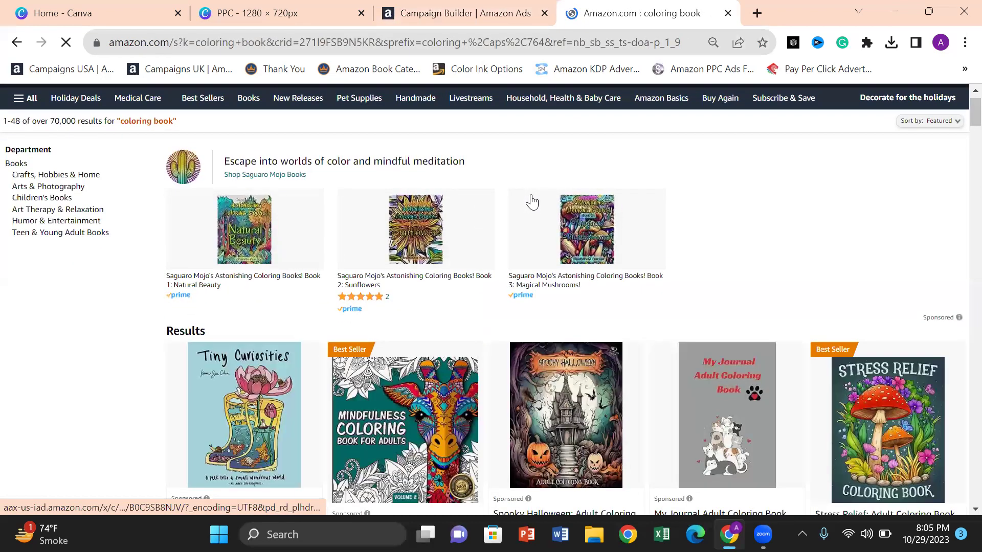
Examine the sponsored coloring book listings and their sales rank details in the Amazon search results
scroll(532, 202, "down", 6)
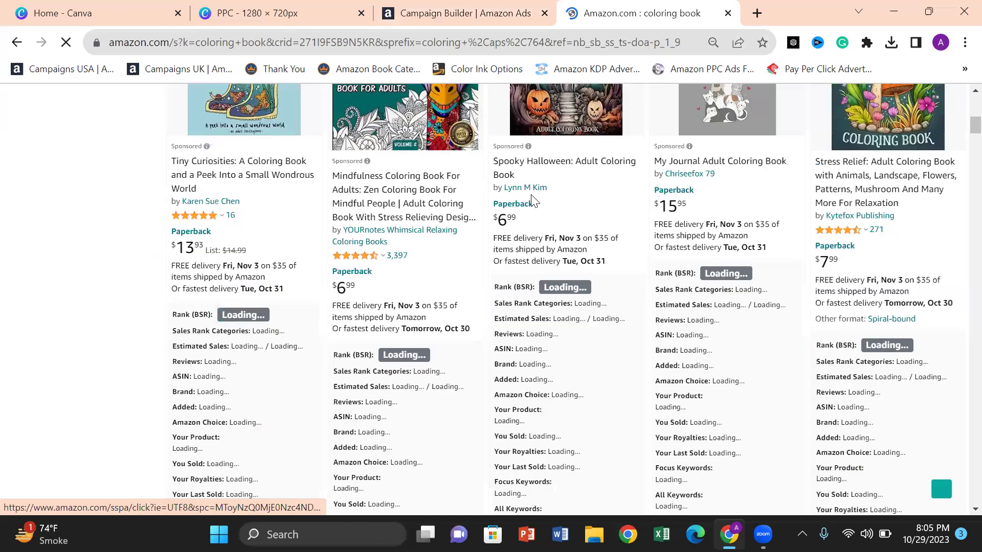
scroll(531, 201, "down", 1)
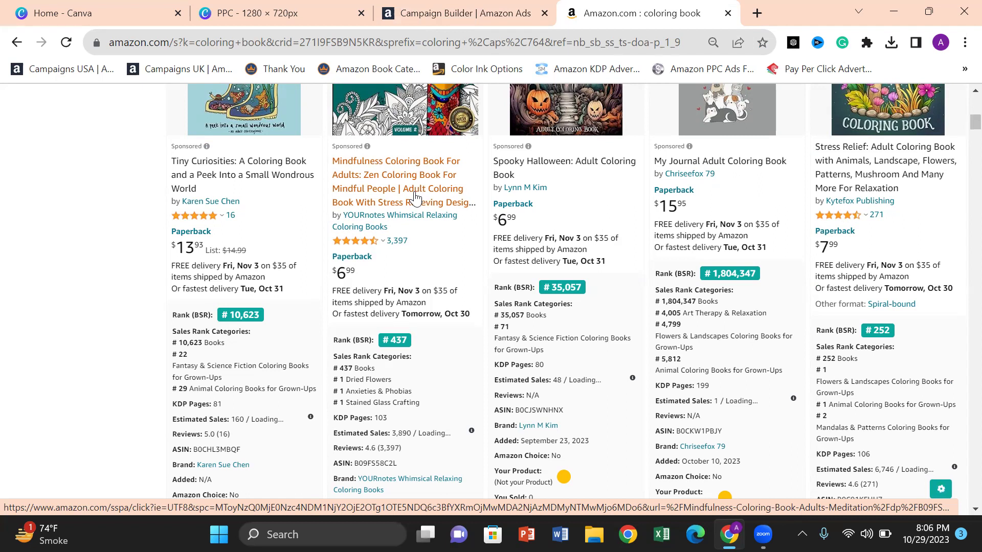
Return to the Amazon Ads campaign builder and add "coloring book" as a Phrase match keyword
left_click(442, 6)
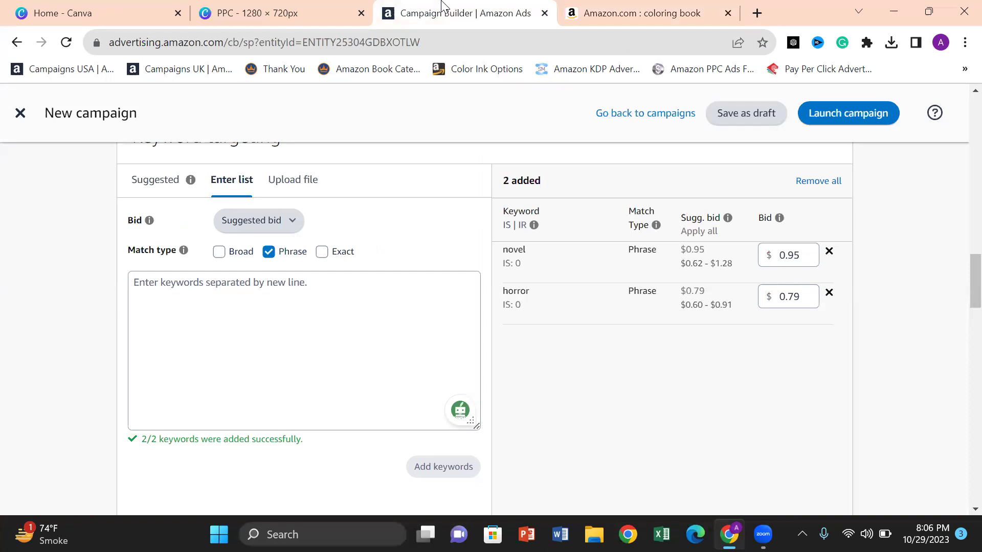
left_click(169, 300)
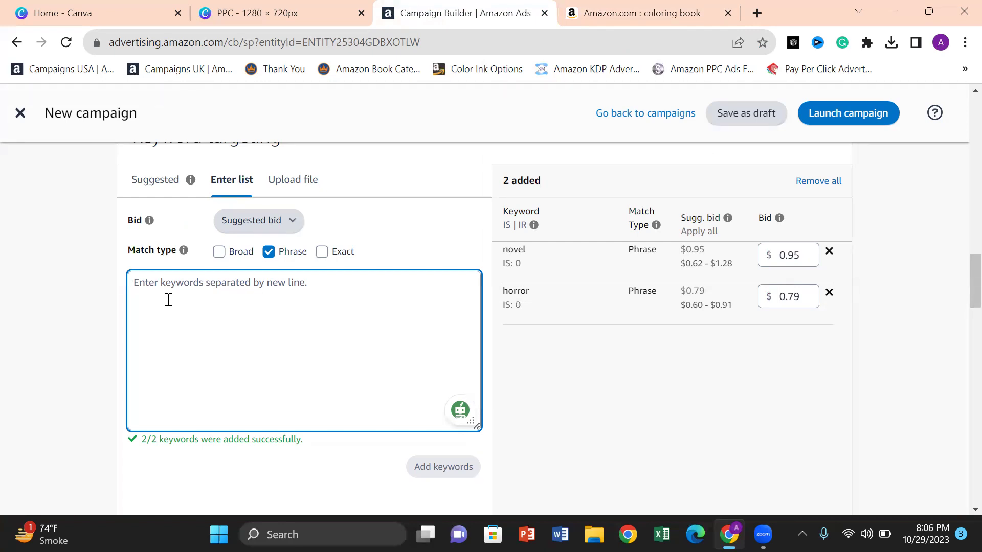
type("colo")
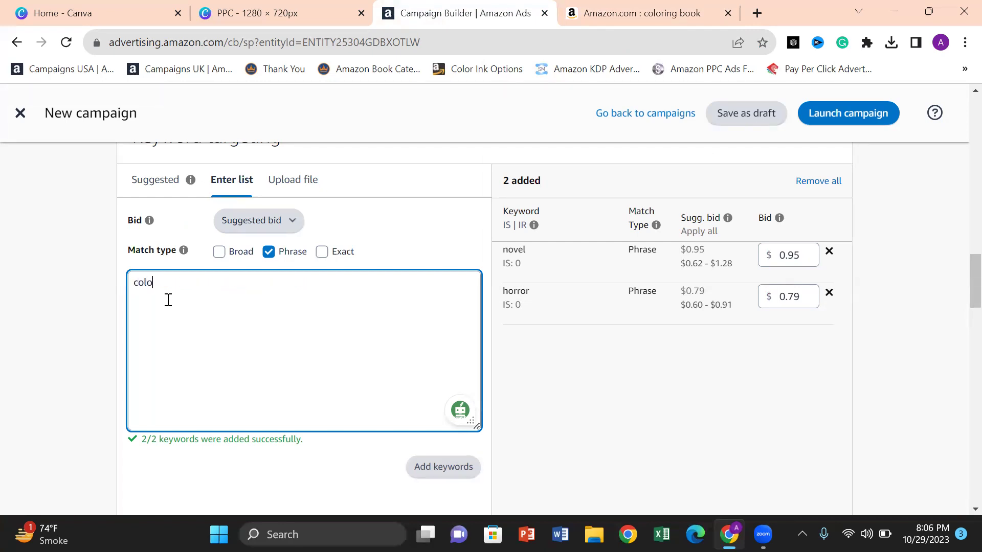
type("ring book")
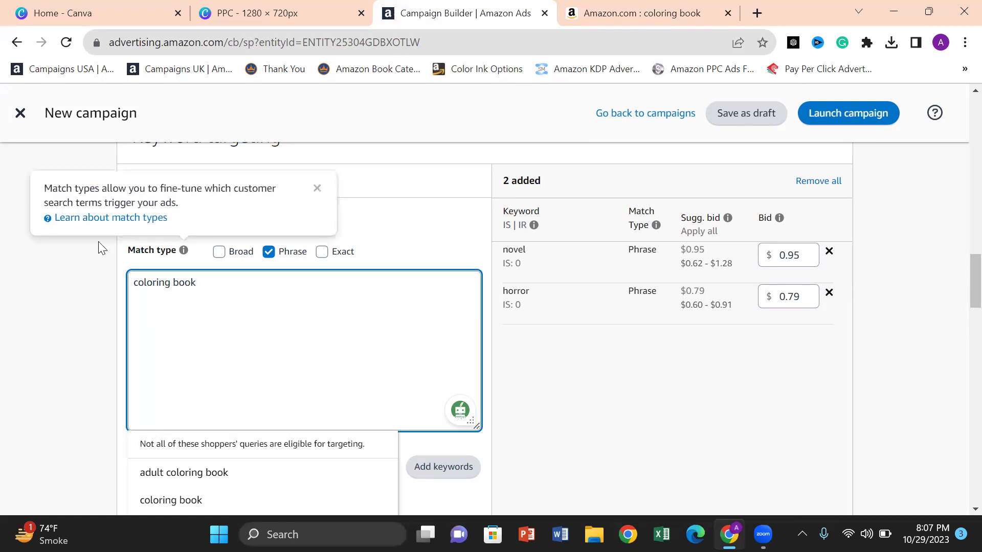
left_click(470, 460)
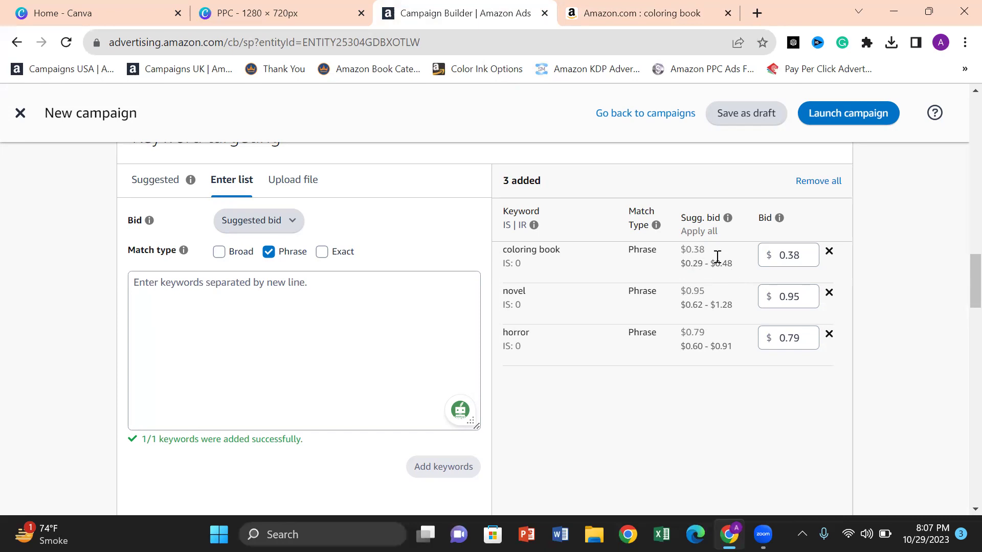
Set the bid for the "coloring book" keyword to $0.30, save it, and check it against the suggested bid range
left_click(801, 262)
key("BackSpace")
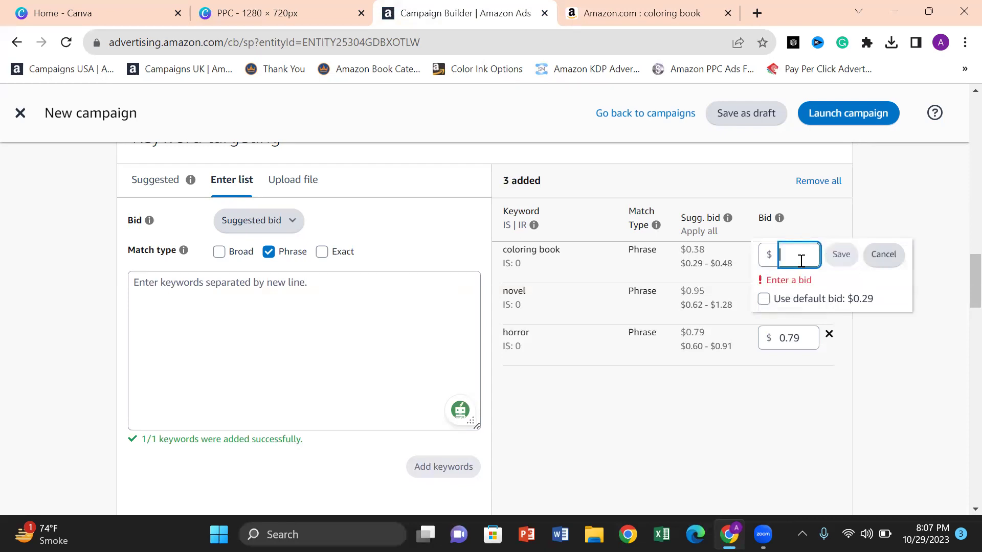
type("0.30")
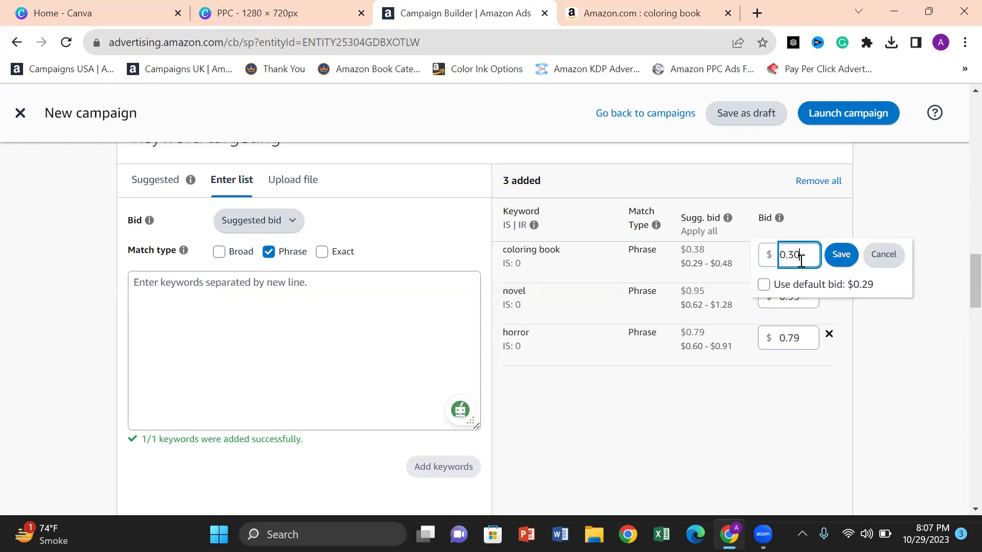
left_click(841, 259)
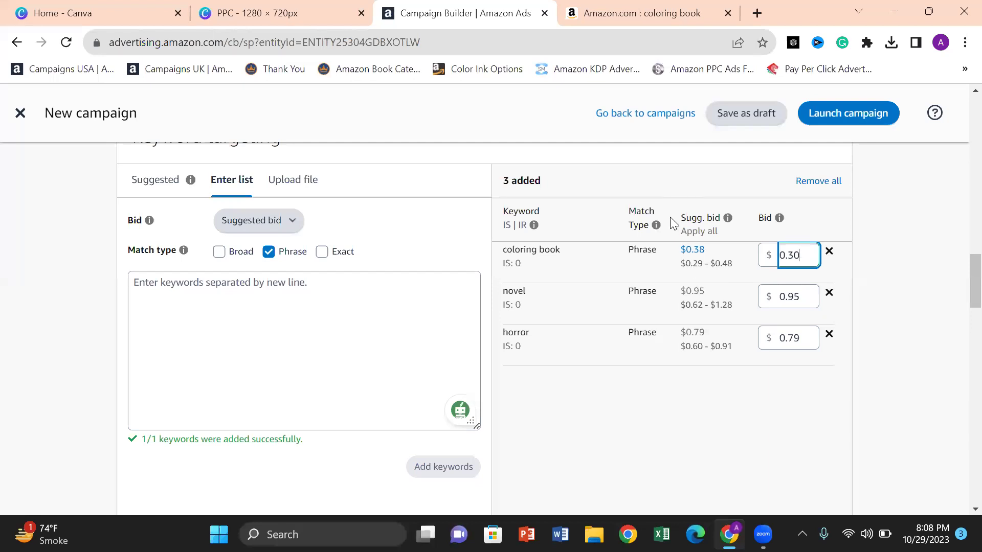
left_click(679, 264)
left_click_drag(679, 264, 703, 269)
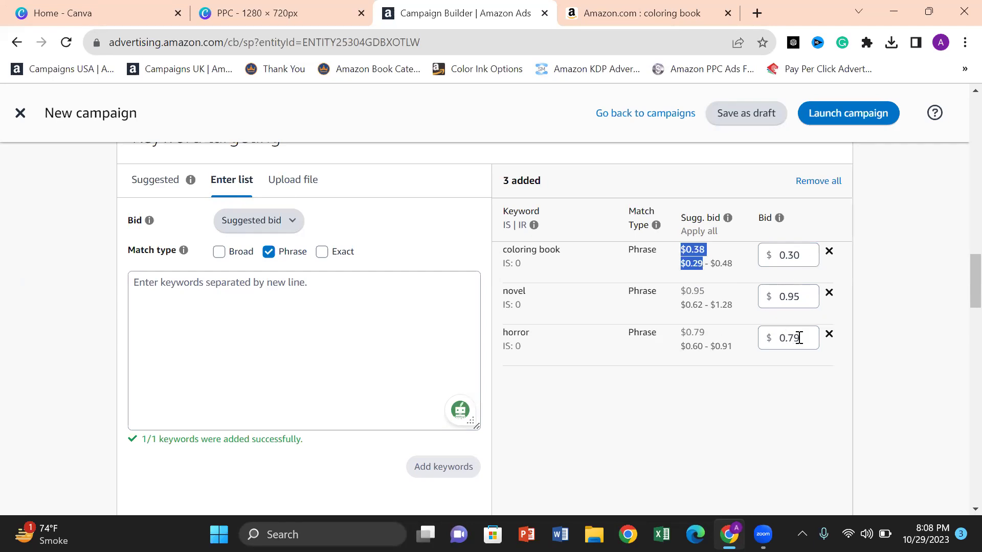
left_click(886, 317)
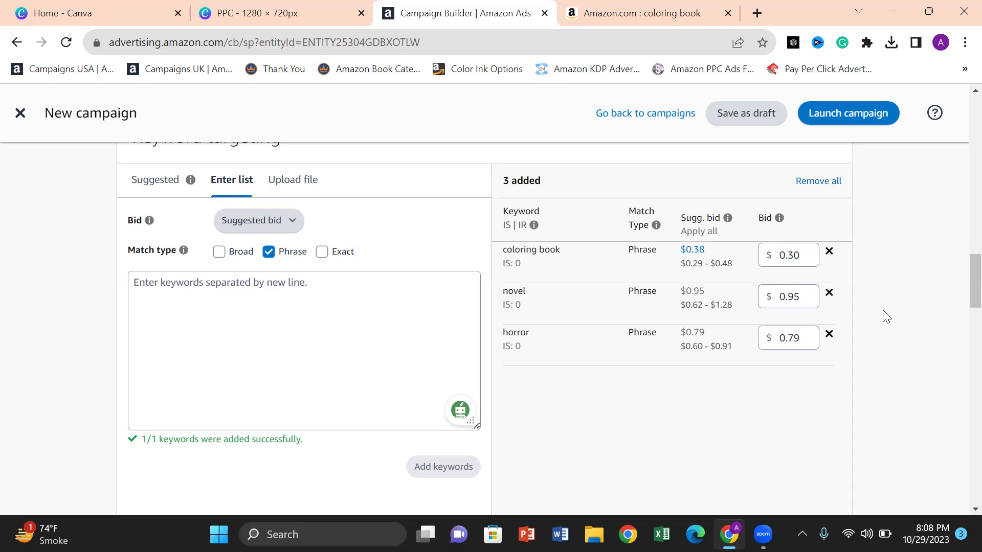
Add "free" as a Negative phrase keyword in the negative keyword targeting
scroll(887, 316, "down", 2)
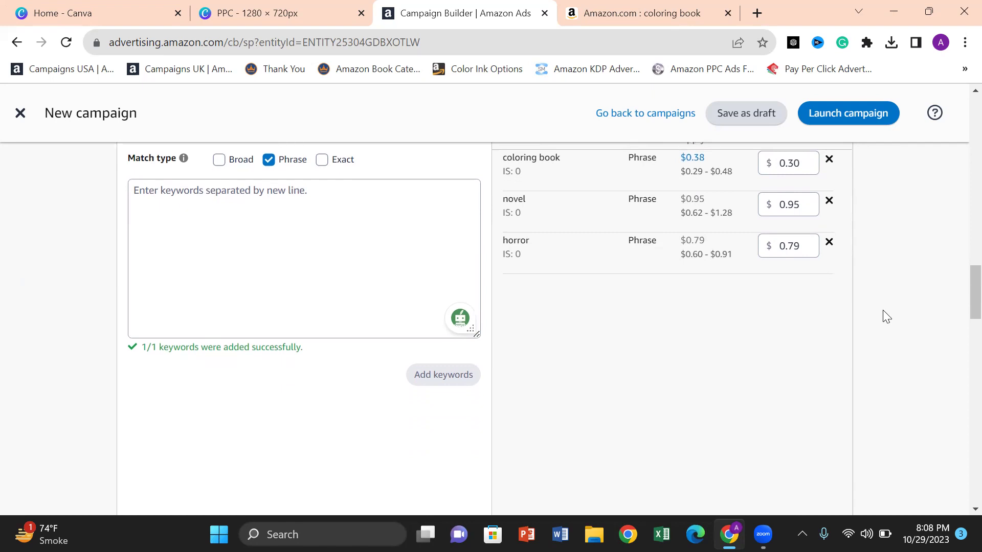
scroll(886, 316, "down", 4)
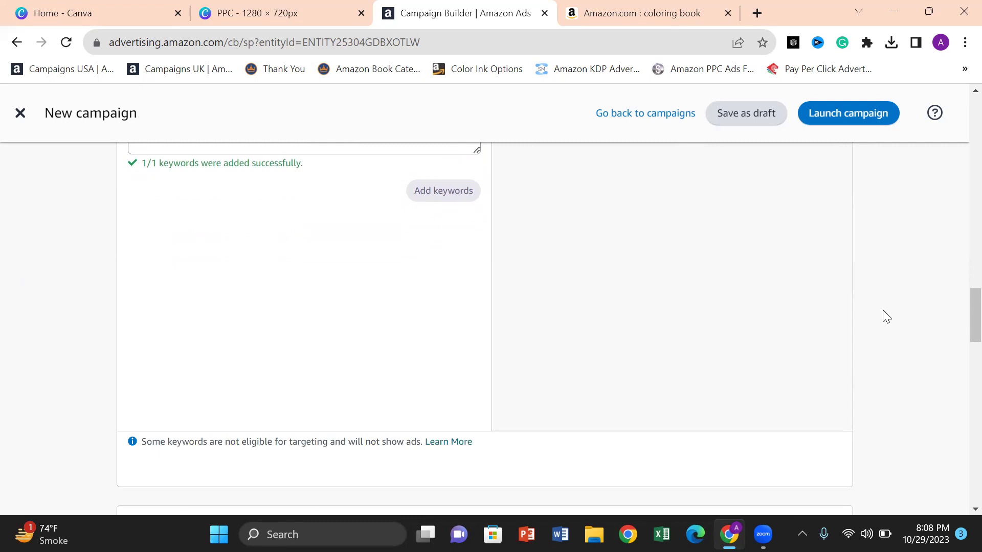
scroll(886, 317, "down", 5)
scroll(886, 317, "down", 3)
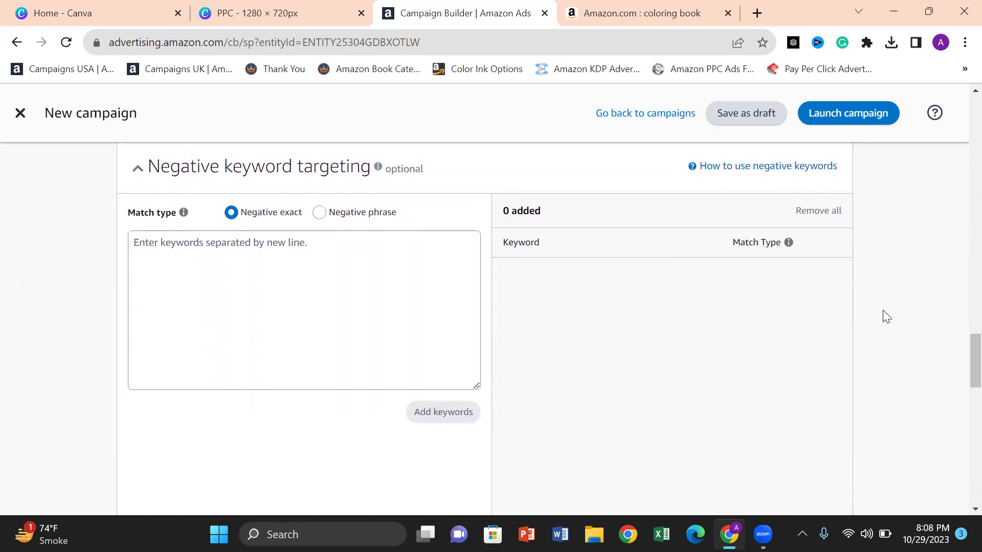
scroll(886, 316, "up", 1)
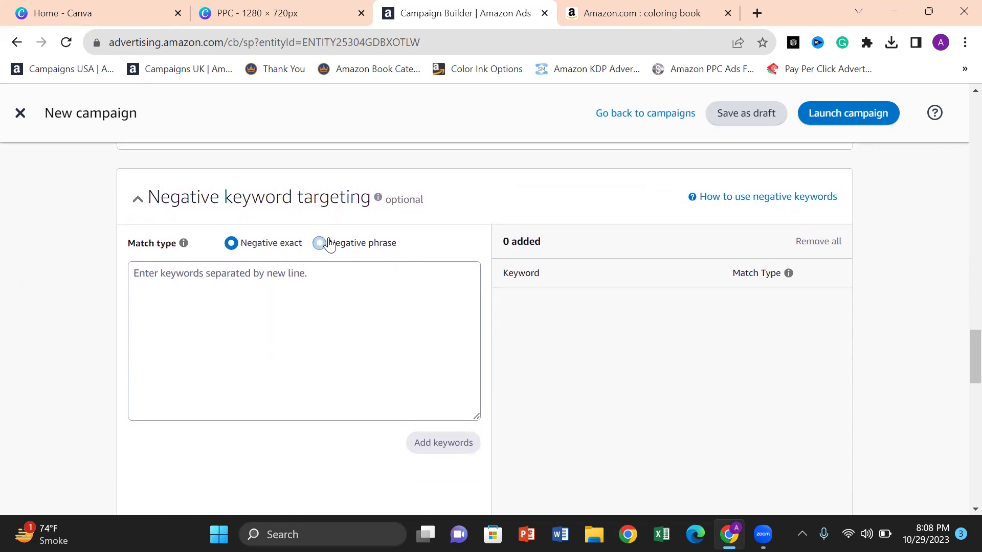
left_click(320, 243)
left_click(309, 276)
type("free")
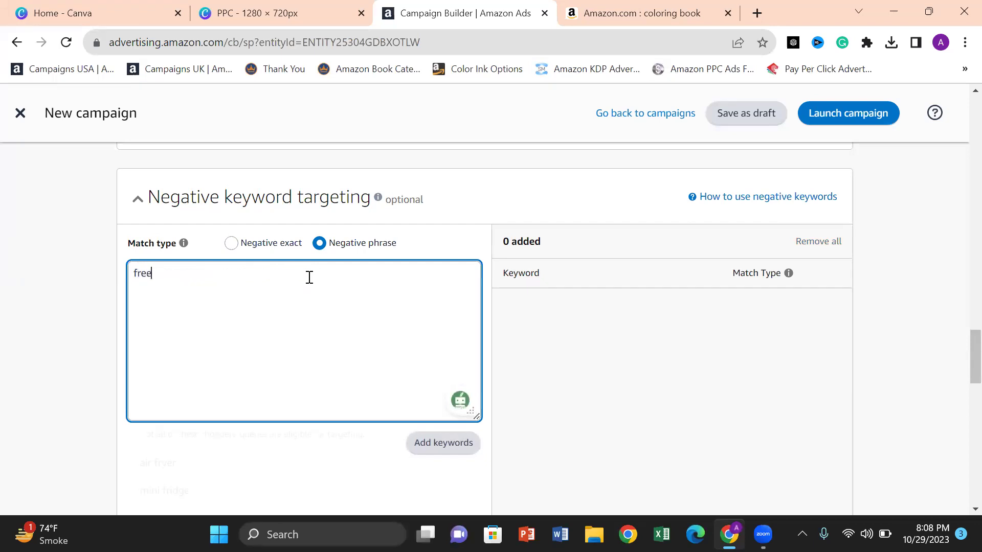
left_click(452, 443)
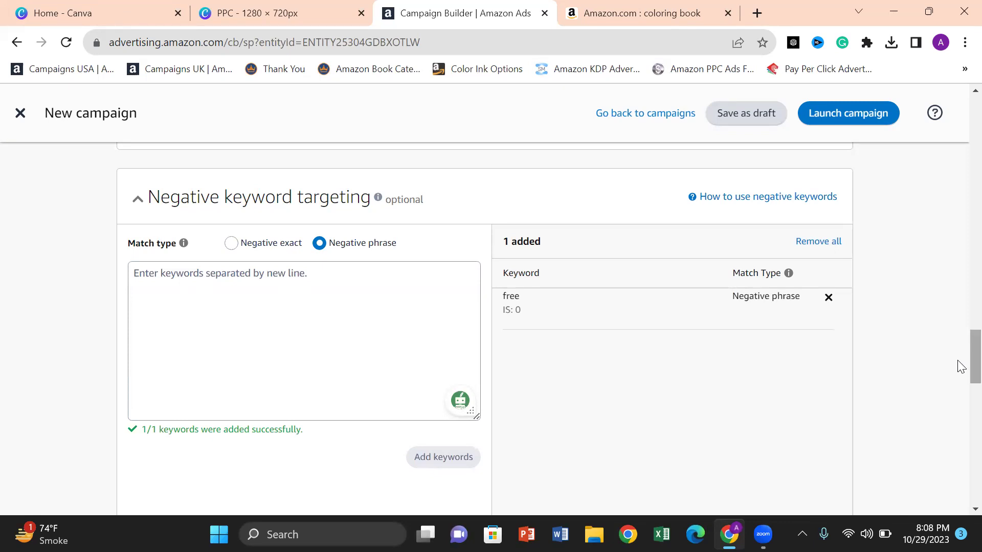
Set the campaign bidding strategy to "Dynamic bids - down only"
scroll(959, 378, "down", 3)
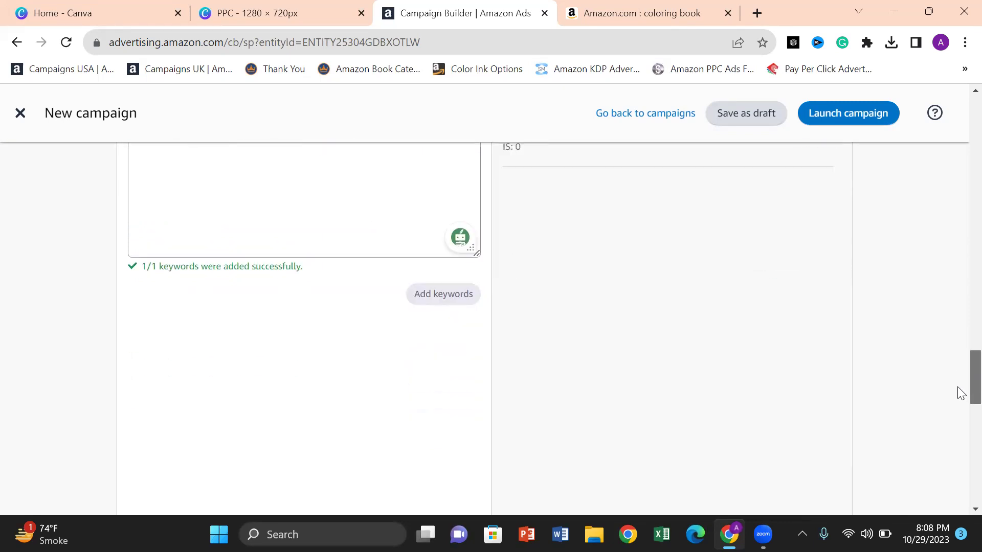
scroll(957, 387, "down", 8)
scroll(960, 439, "down", 2)
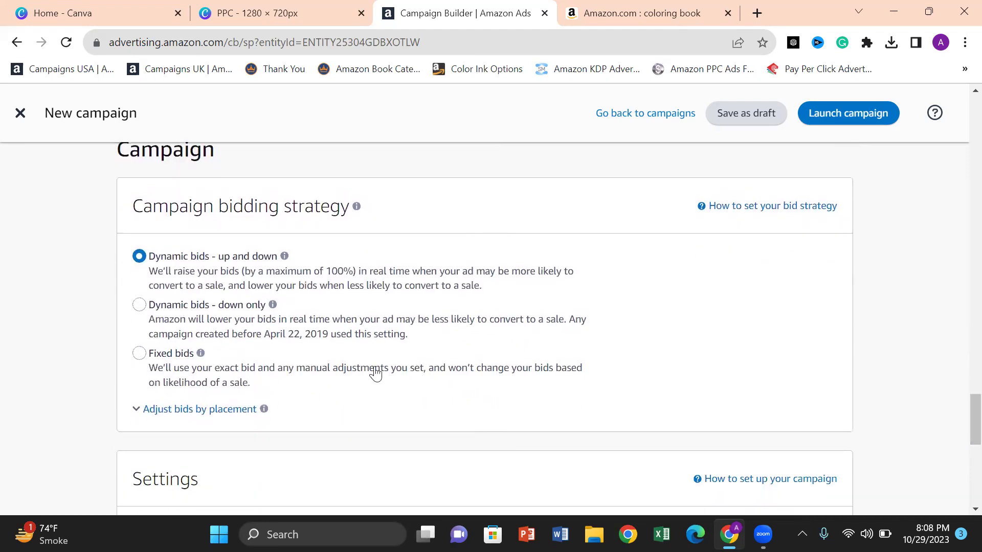
left_click(140, 304)
key("Down")
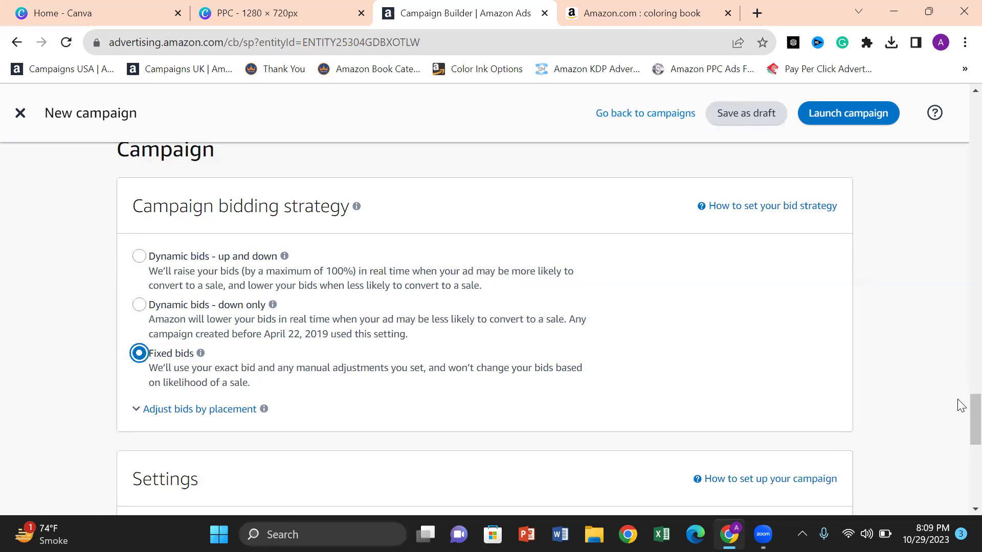
key("Down")
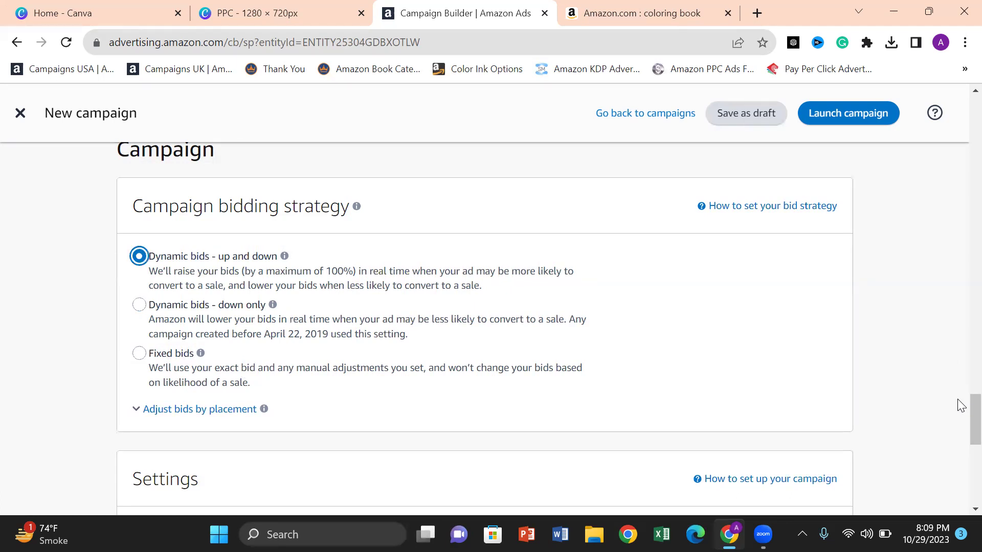
left_click(139, 305)
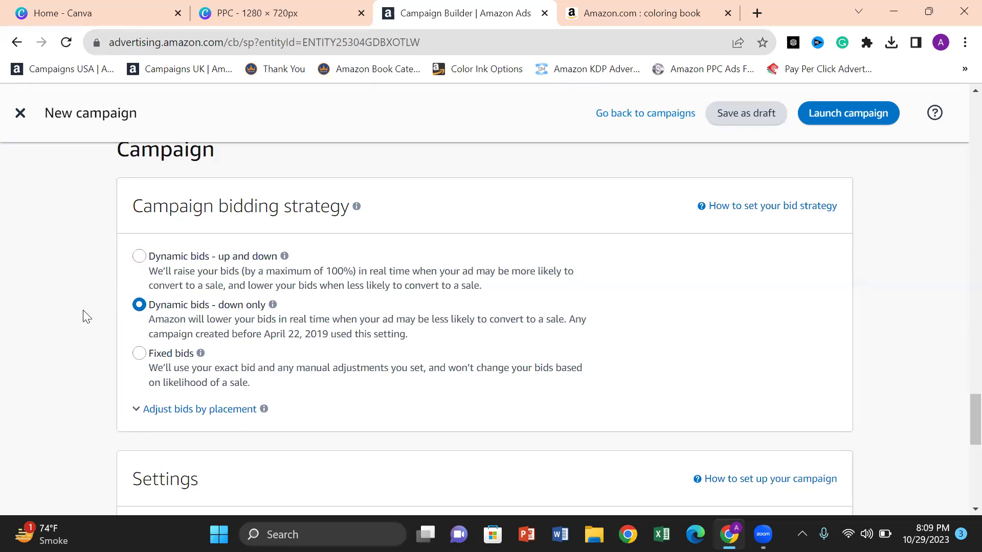
Set the campaign's daily budget to $5 in the campaign settings
scroll(84, 311, "down", 4)
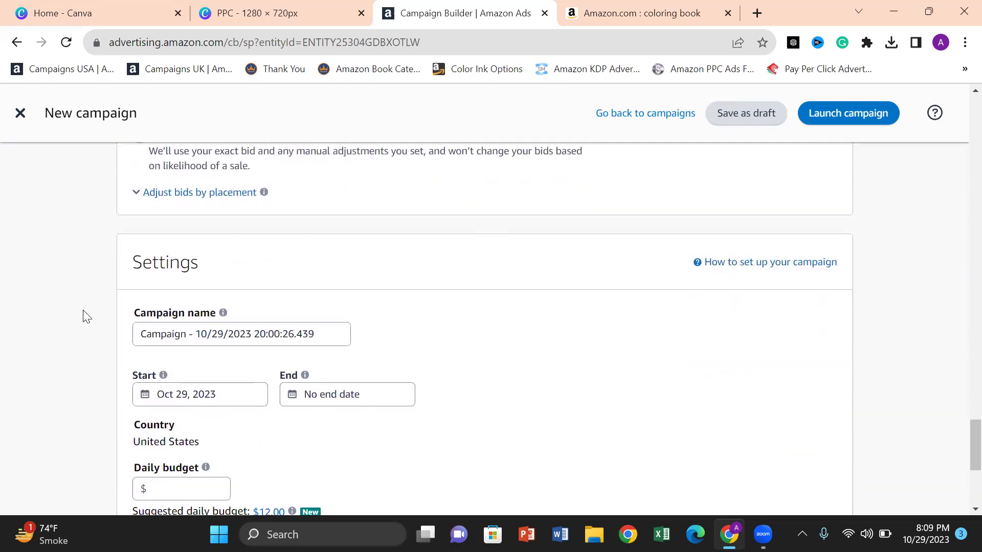
scroll(86, 316, "down", 2)
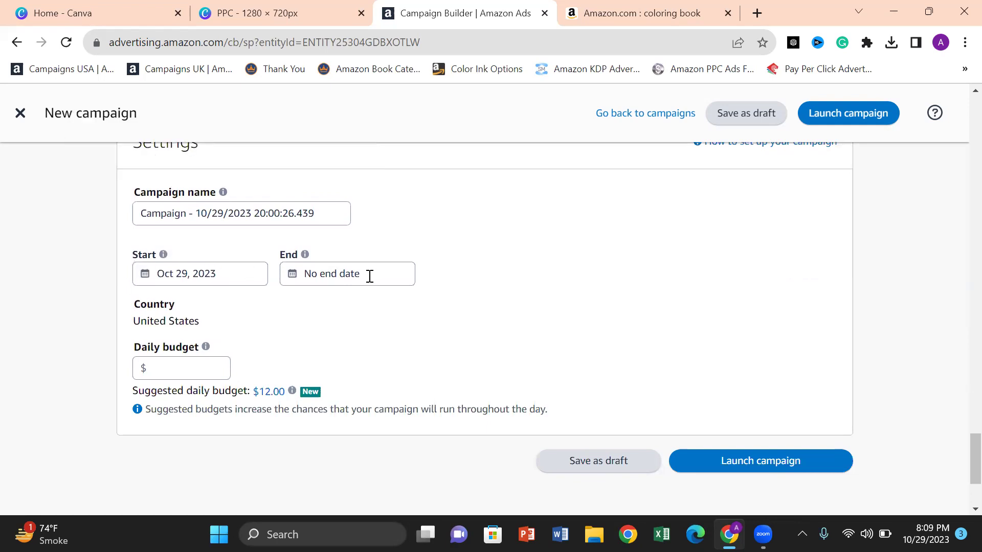
left_click(173, 366)
type("5")
left_click(48, 324)
Return to the keyword targeting and change the match type selection from Phrase to Exact only
left_click_drag(959, 453, 960, 264)
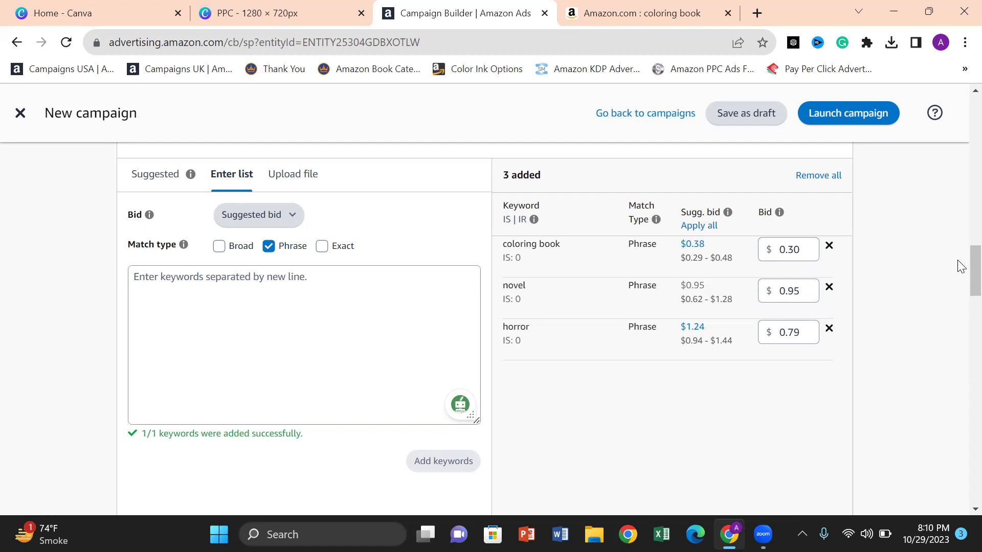
left_click(321, 247)
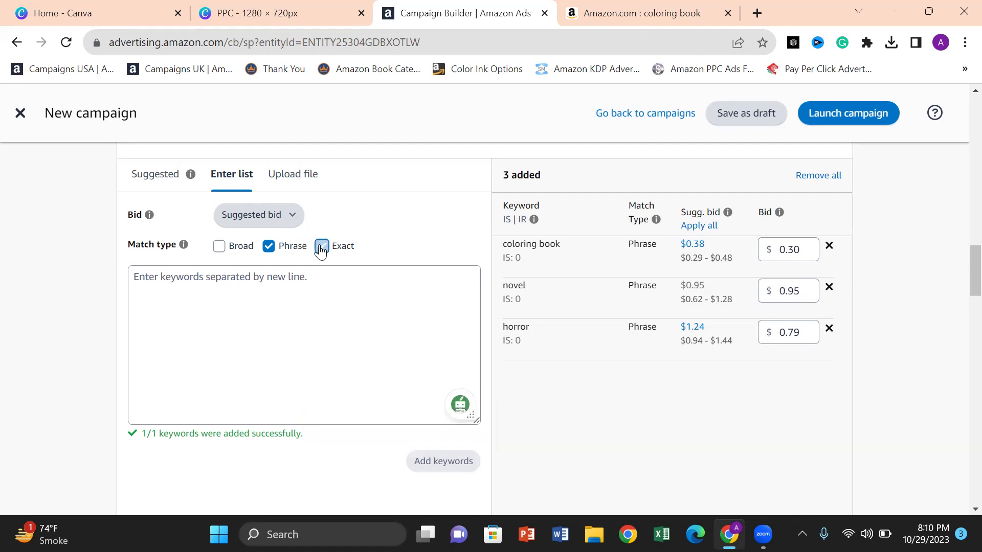
left_click(269, 248)
Switch to the PPC thumbnail design in Canva
left_click(281, 11)
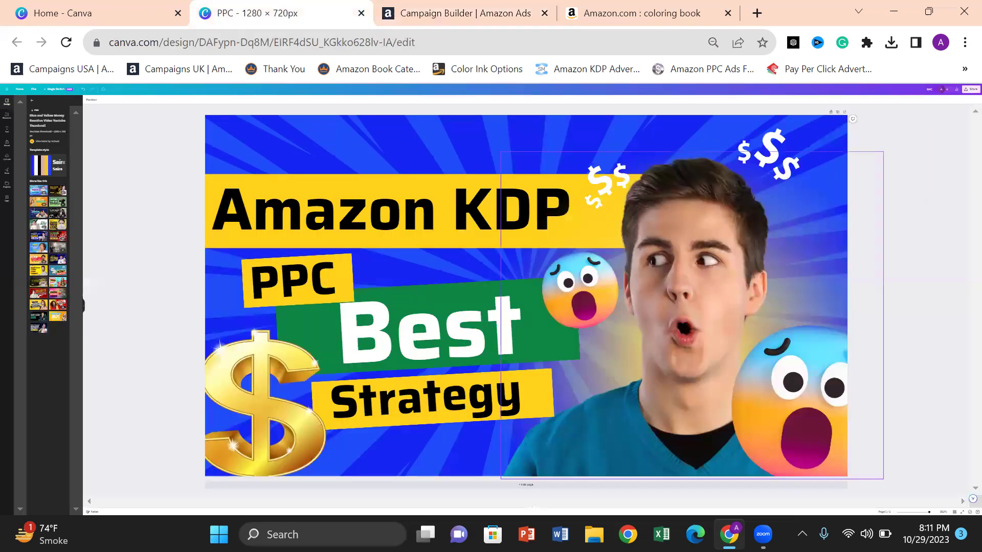